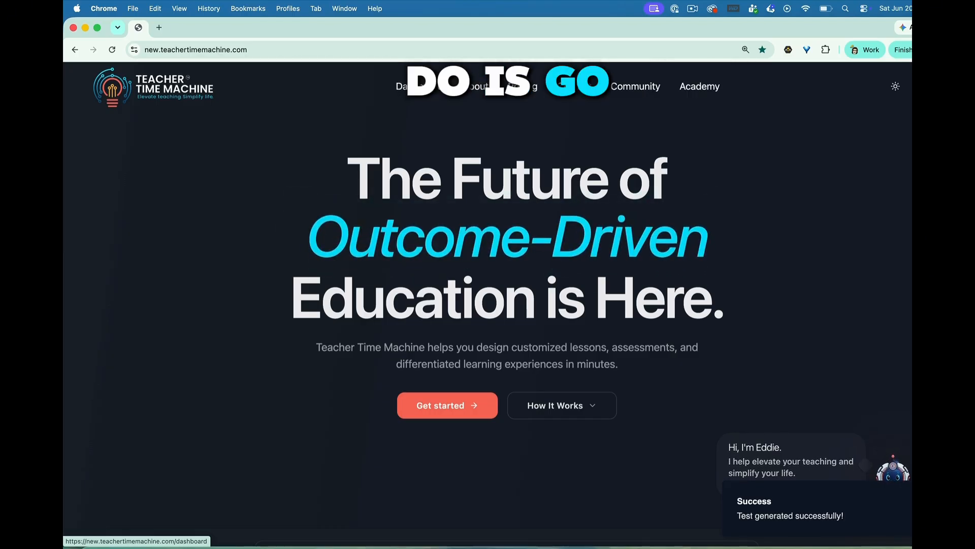
Open the Shared Library from the dashboard and show the available resource filters.
{"action": "left_click", "coordinate": [413, 86]}
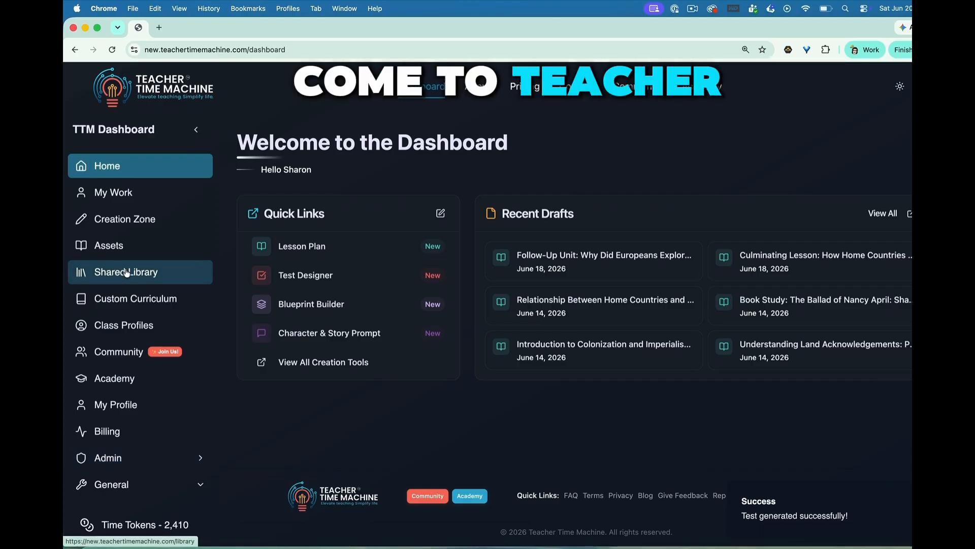
{"action": "left_click", "coordinate": [133, 275]}
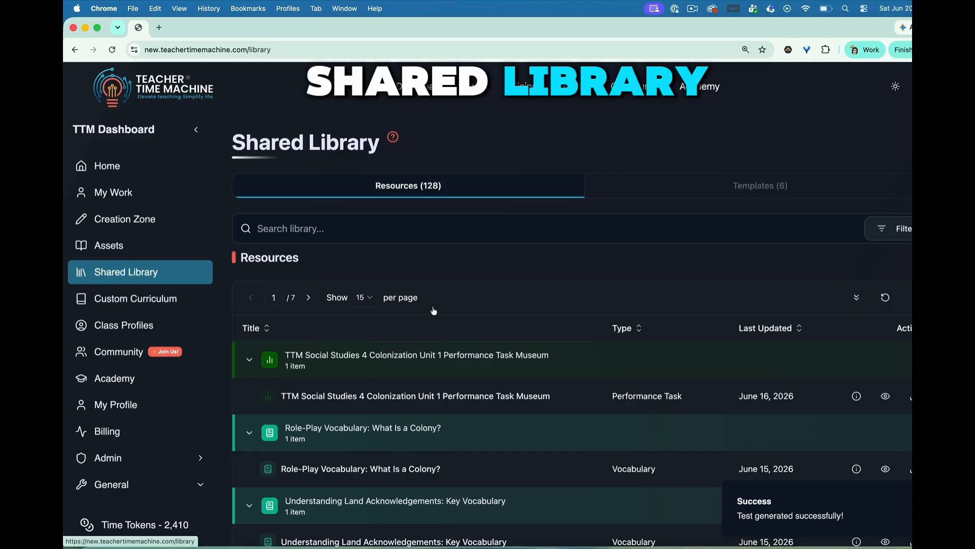
{"action": "left_click", "coordinate": [884, 231]}
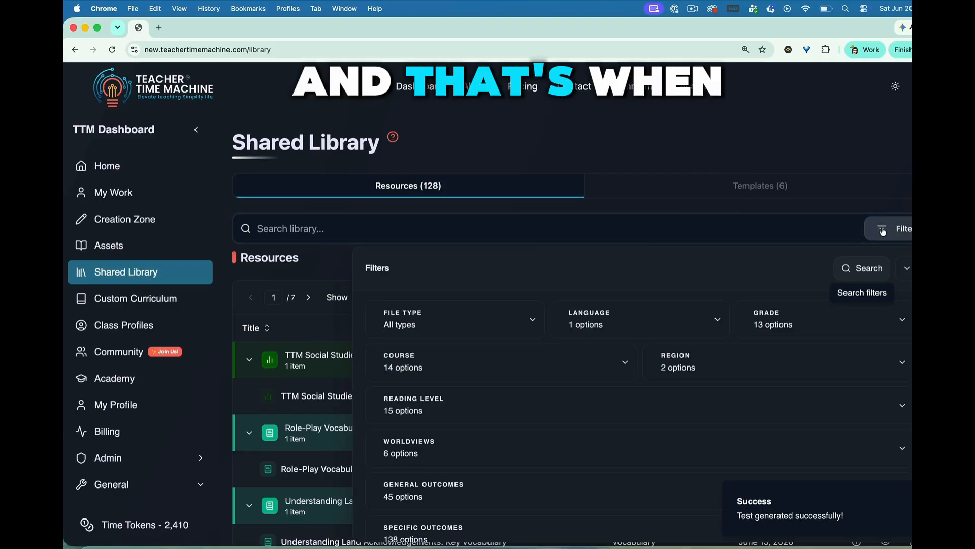
{"action": "scroll", "coordinate": [568, 298], "scroll_direction": "down", "scroll_amount": 2}
{"action": "scroll", "coordinate": [568, 297], "scroll_direction": "up", "scroll_amount": 2}
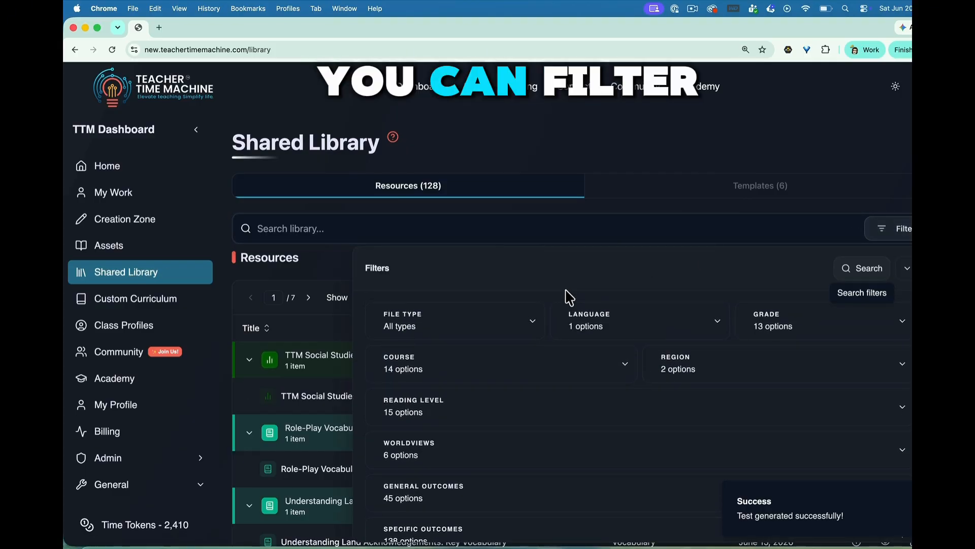
{"action": "scroll", "coordinate": [565, 370], "scroll_direction": "down", "scroll_amount": 2}
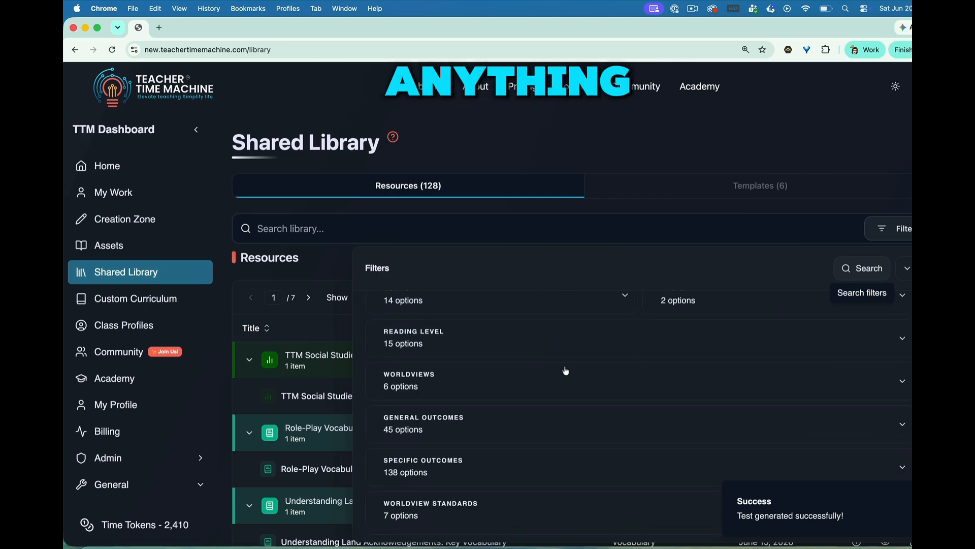
{"action": "scroll", "coordinate": [566, 370], "scroll_direction": "up", "scroll_amount": 2}
Filter the shared resources by the file type Lesson Plan.
{"action": "left_click", "coordinate": [498, 307]}
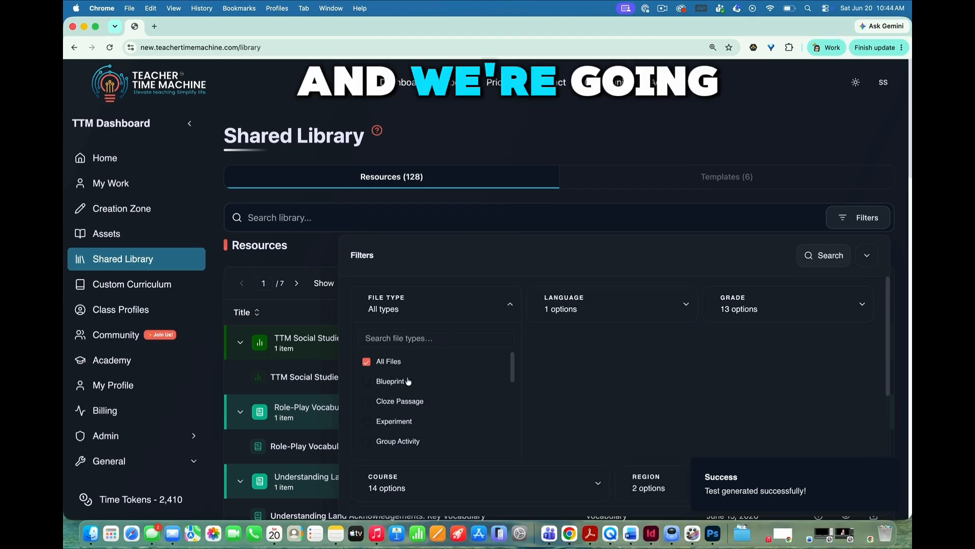
{"action": "scroll", "coordinate": [394, 420], "scroll_direction": "down", "scroll_amount": 2}
{"action": "scroll", "coordinate": [394, 420], "scroll_direction": "down", "scroll_amount": 7}
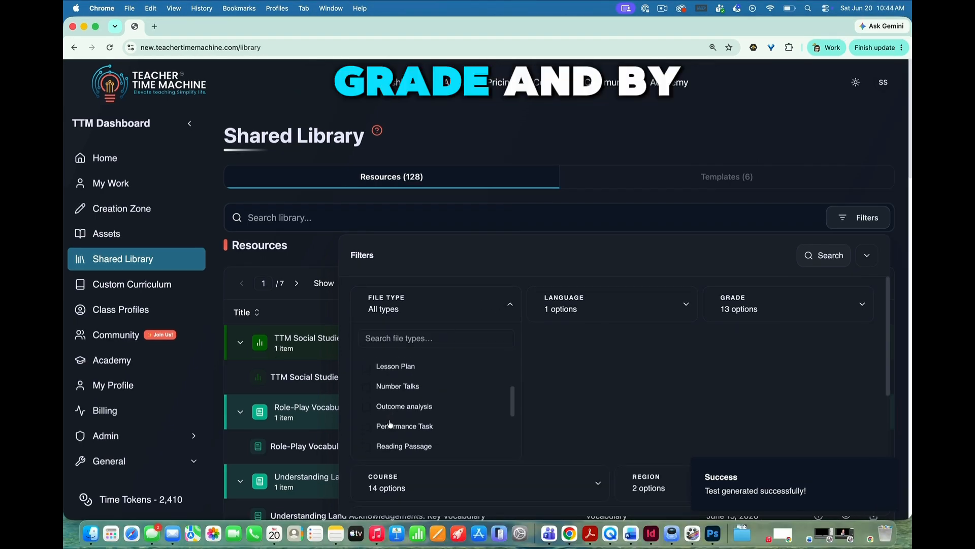
{"action": "scroll", "coordinate": [389, 426], "scroll_direction": "down", "scroll_amount": 3}
{"action": "scroll", "coordinate": [388, 426], "scroll_direction": "up", "scroll_amount": 8}
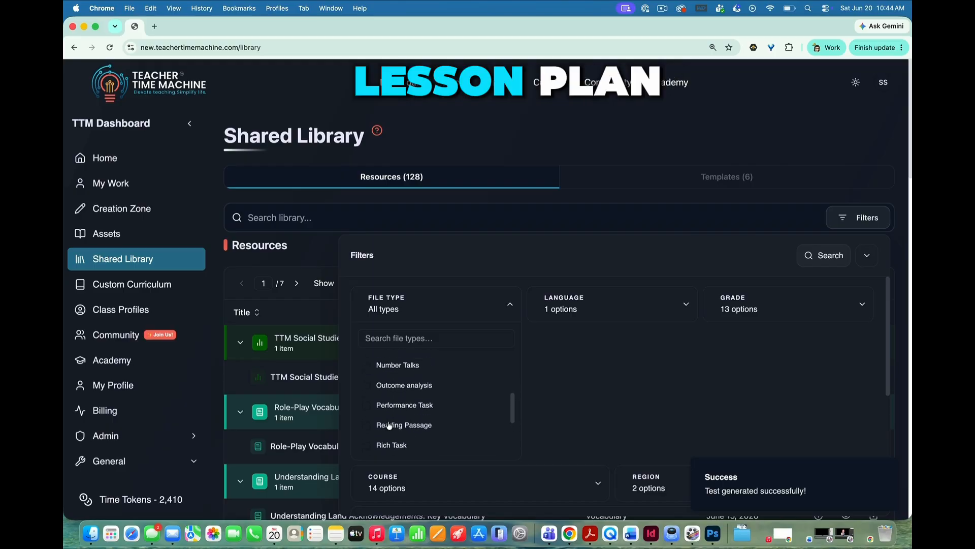
{"action": "left_click", "coordinate": [367, 410]}
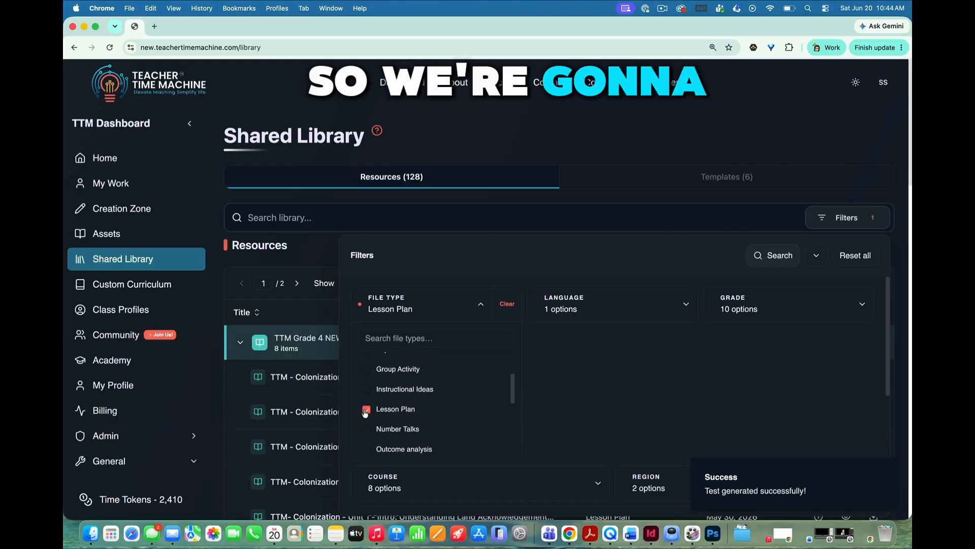
Narrow the lesson plan filter to Grade 4.
{"action": "left_click", "coordinate": [859, 307]}
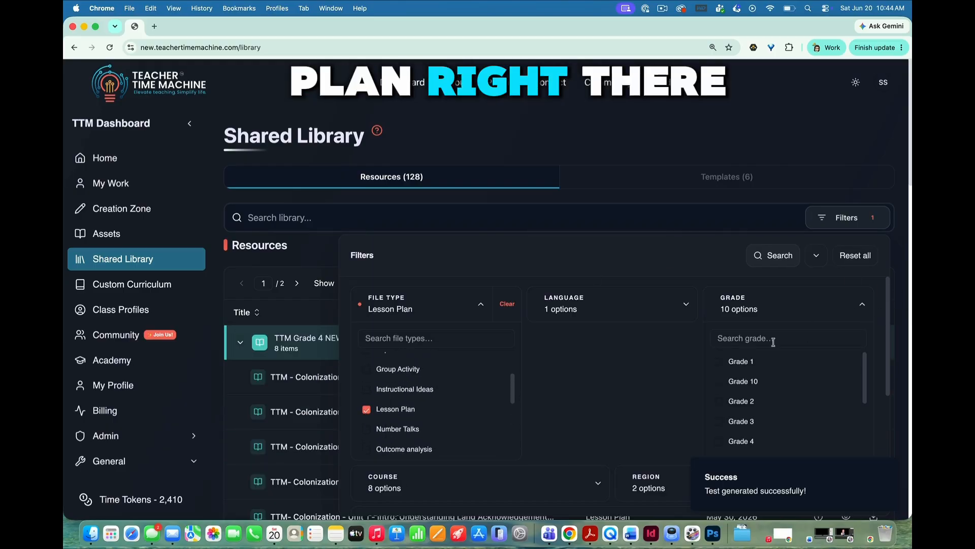
{"action": "left_click", "coordinate": [731, 442]}
{"action": "scroll", "coordinate": [632, 379], "scroll_direction": "down", "scroll_amount": 4}
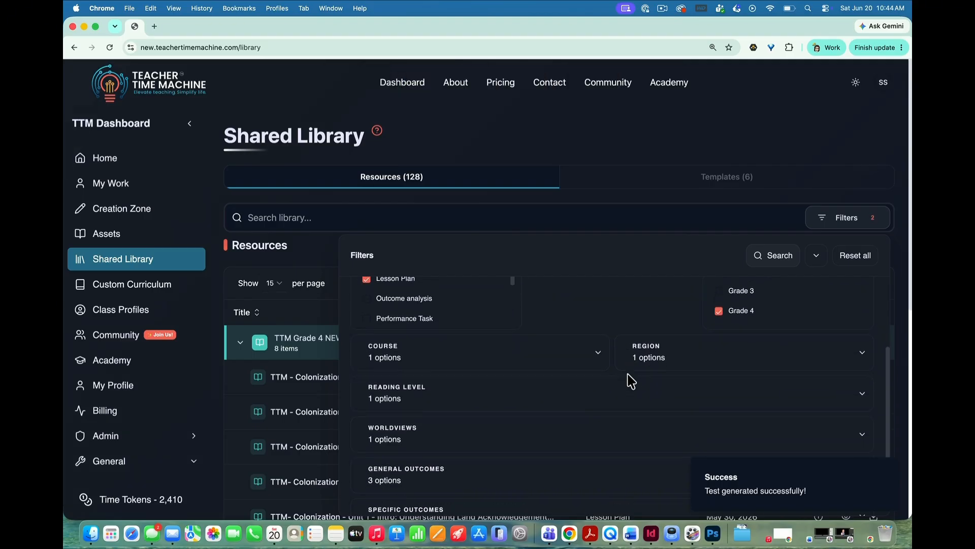
{"action": "scroll", "coordinate": [631, 379], "scroll_direction": "up", "scroll_amount": 4}
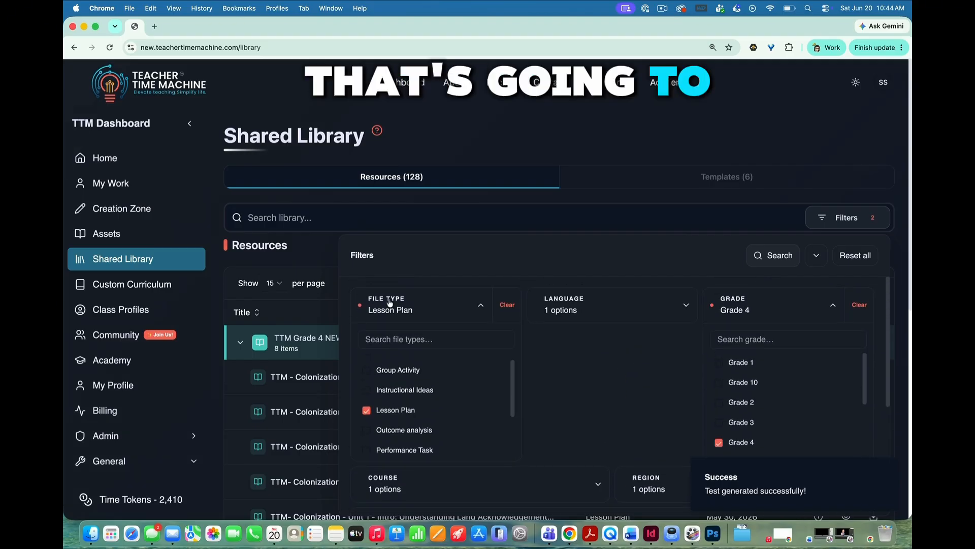
Close the filters and open the Colonization Unit 1 "Intro: Understanding Land Acknowledgement" lesson plan from the filtered results.
{"action": "left_click", "coordinate": [209, 304]}
{"action": "scroll", "coordinate": [544, 402], "scroll_direction": "down", "scroll_amount": 5}
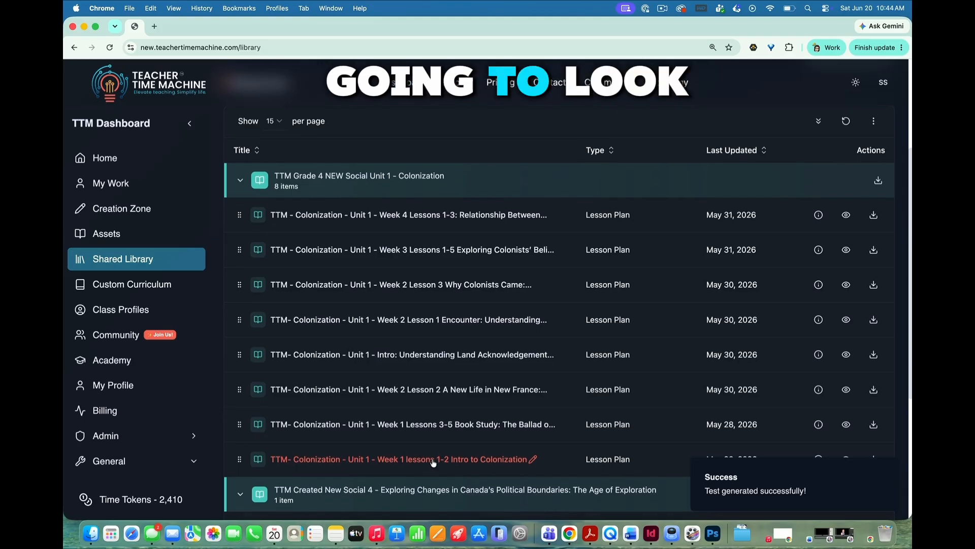
{"action": "scroll", "coordinate": [432, 459], "scroll_direction": "down", "scroll_amount": 1}
{"action": "scroll", "coordinate": [433, 462], "scroll_direction": "down", "scroll_amount": 2}
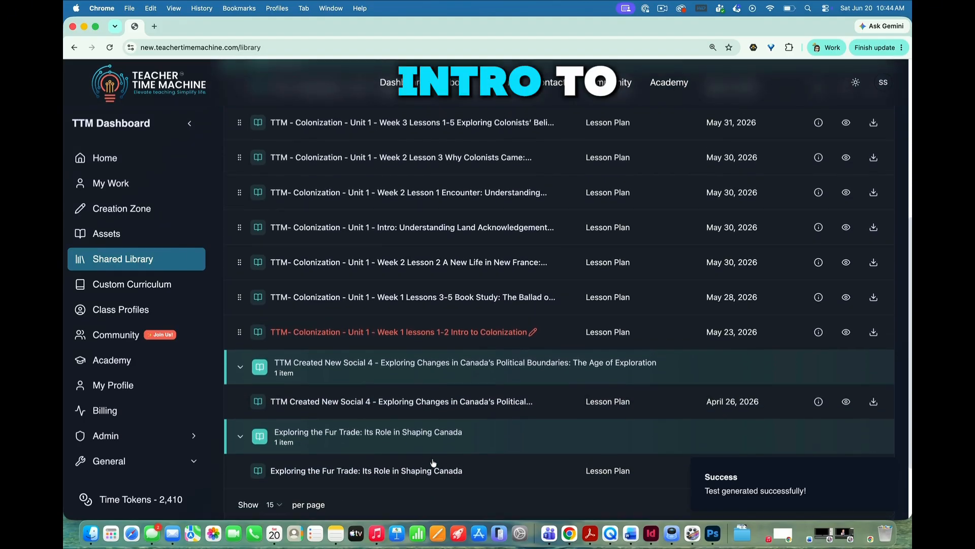
{"action": "scroll", "coordinate": [433, 462], "scroll_direction": "up", "scroll_amount": 1}
{"action": "scroll", "coordinate": [433, 463], "scroll_direction": "up", "scroll_amount": 3}
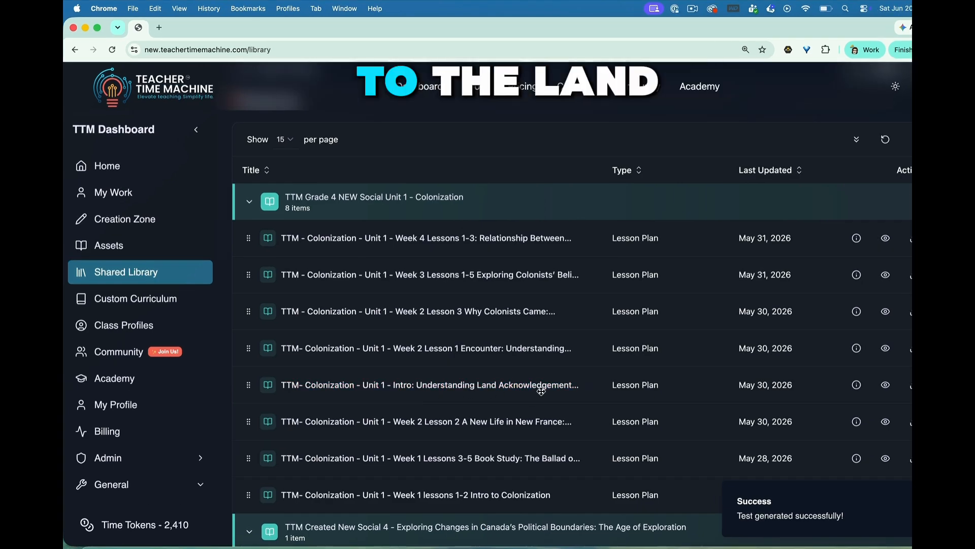
{"action": "left_click", "coordinate": [857, 387]}
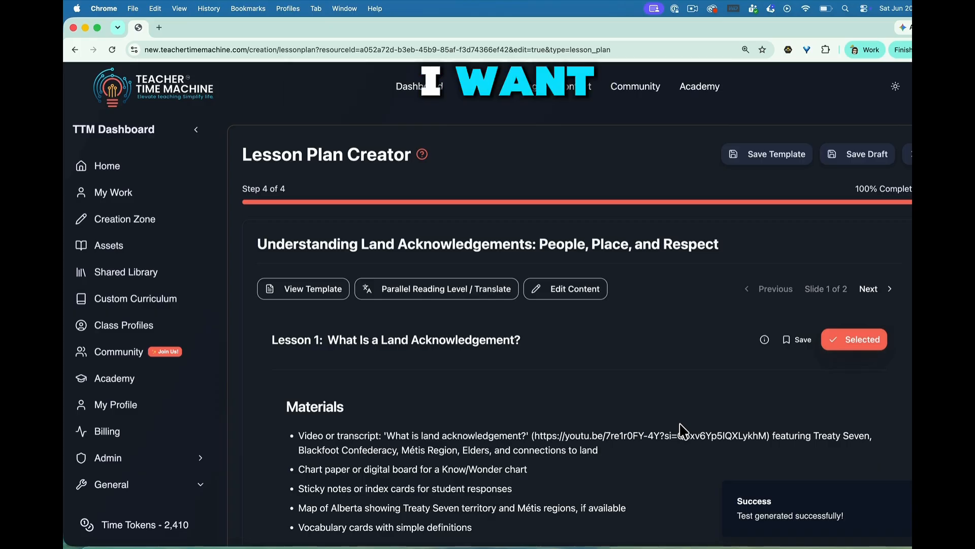
Review Lesson 1, "What Is a Land Acknowledgement?", and make its content editable, placing the cursor in the chart paper material.
{"action": "scroll", "coordinate": [679, 424], "scroll_direction": "down", "scroll_amount": 3}
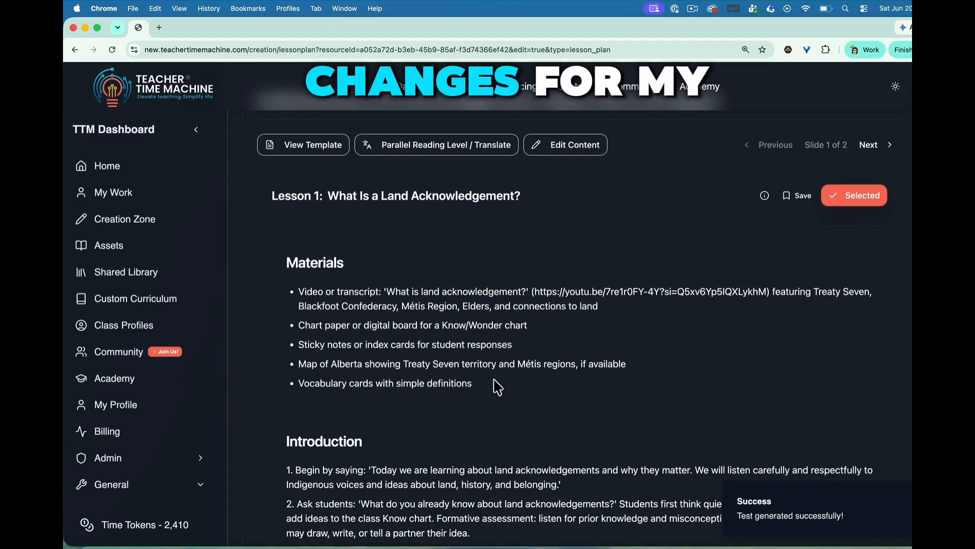
{"action": "scroll", "coordinate": [494, 380], "scroll_direction": "down", "scroll_amount": 5}
{"action": "scroll", "coordinate": [494, 380], "scroll_direction": "down", "scroll_amount": 10}
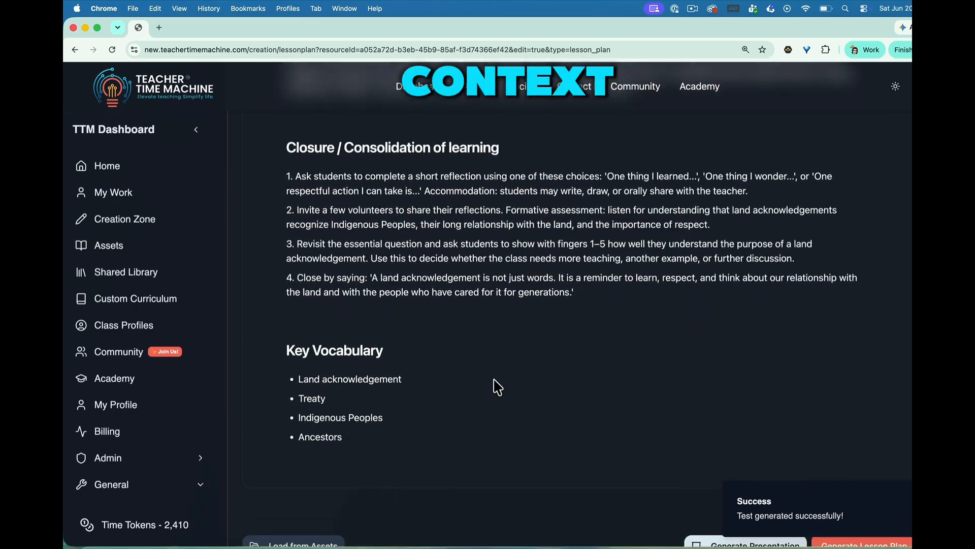
{"action": "scroll", "coordinate": [495, 386], "scroll_direction": "up", "scroll_amount": 20}
{"action": "scroll", "coordinate": [492, 384], "scroll_direction": "up", "scroll_amount": 3}
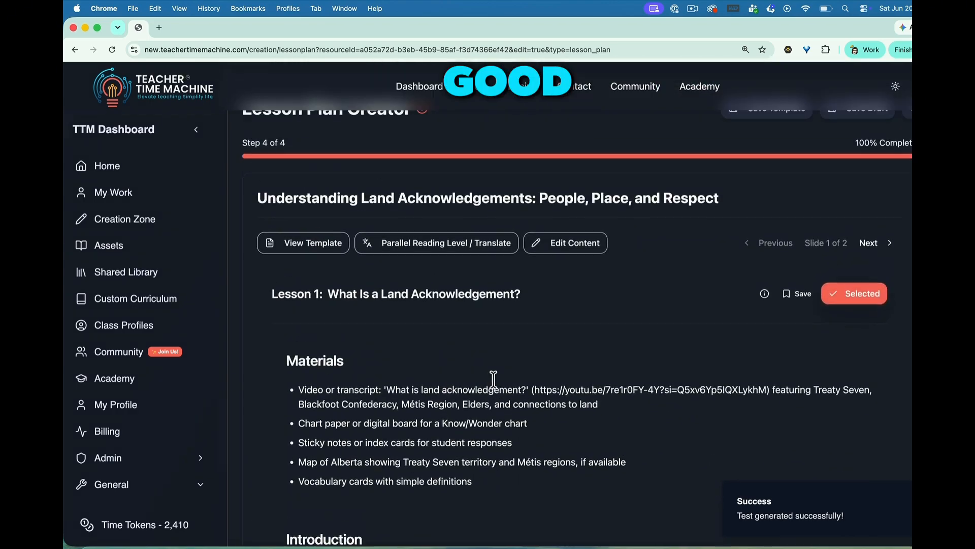
{"action": "left_click", "coordinate": [567, 242]}
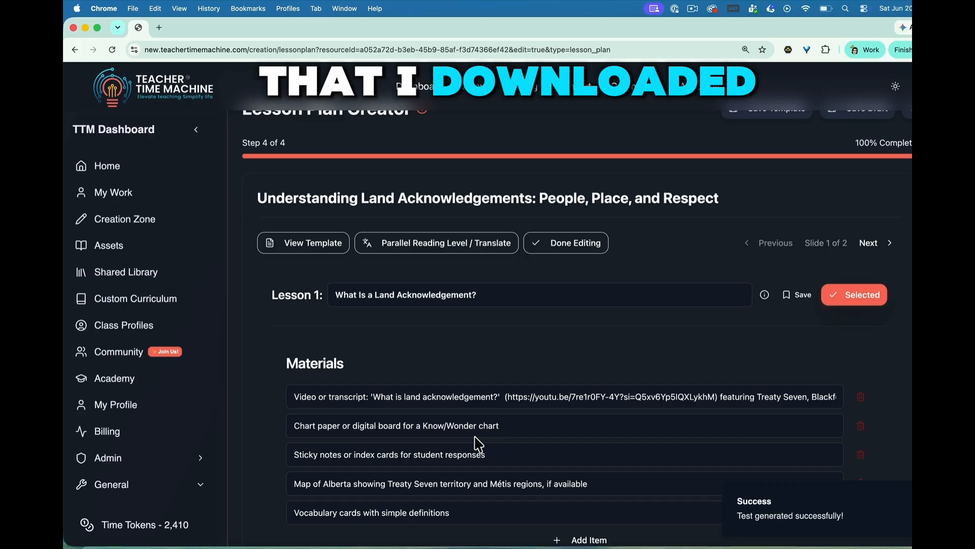
{"action": "left_click", "coordinate": [513, 425]}
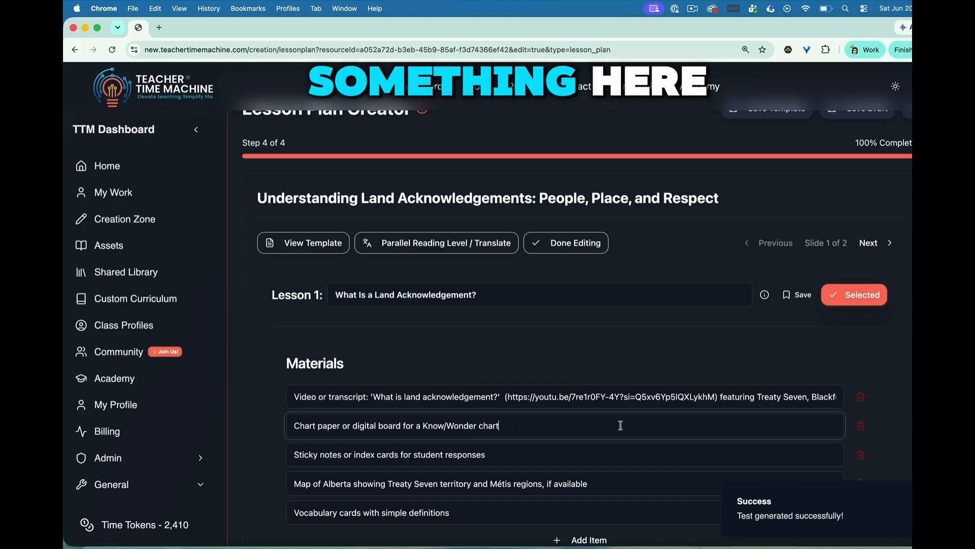
Add a blank item to the Materials list of Lesson 1 and delete it again.
{"action": "scroll", "coordinate": [740, 413], "scroll_direction": "down", "scroll_amount": 3}
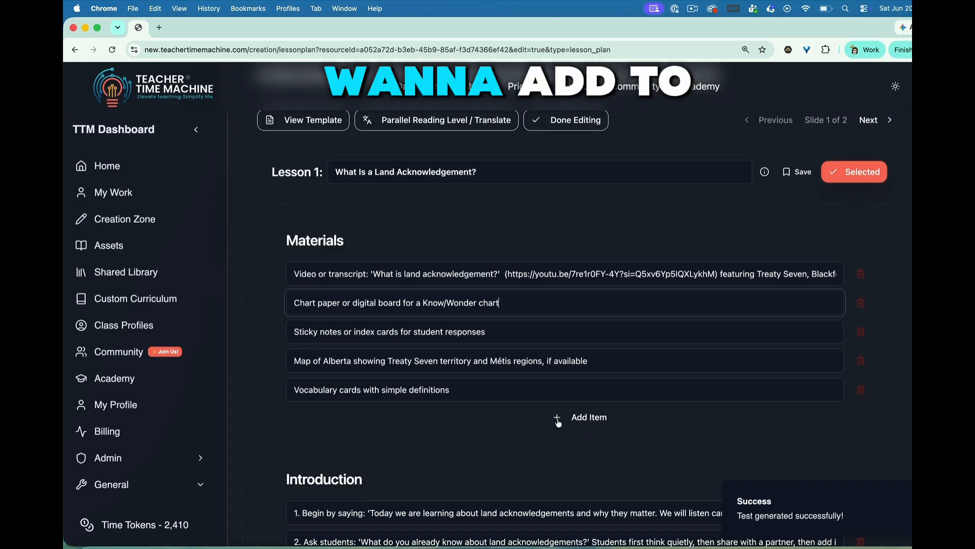
{"action": "left_click", "coordinate": [557, 419]}
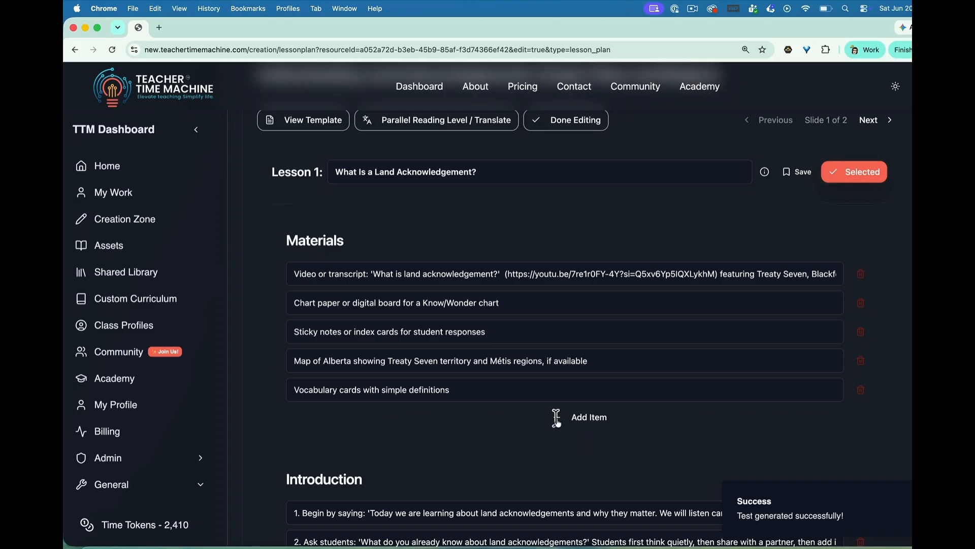
{"action": "left_click", "coordinate": [315, 420]}
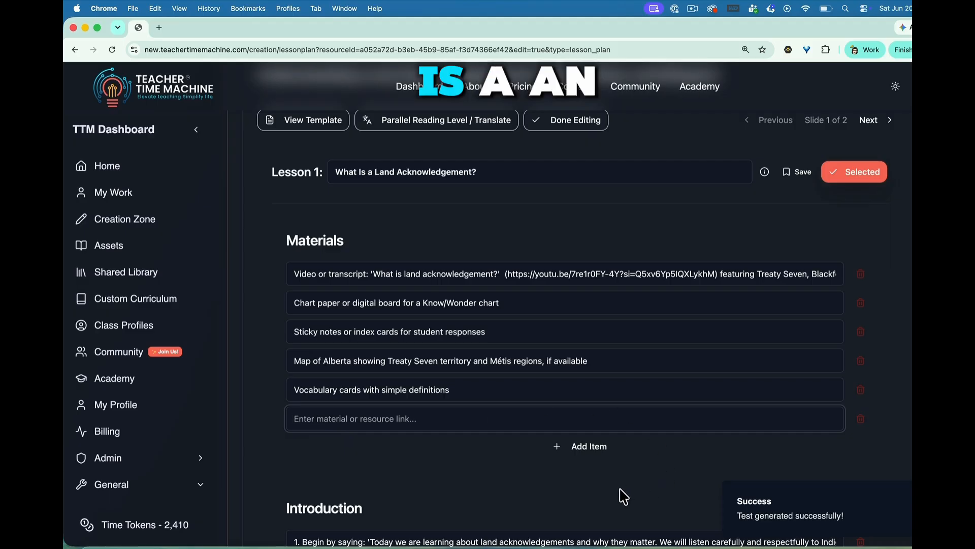
{"action": "left_click", "coordinate": [862, 420]}
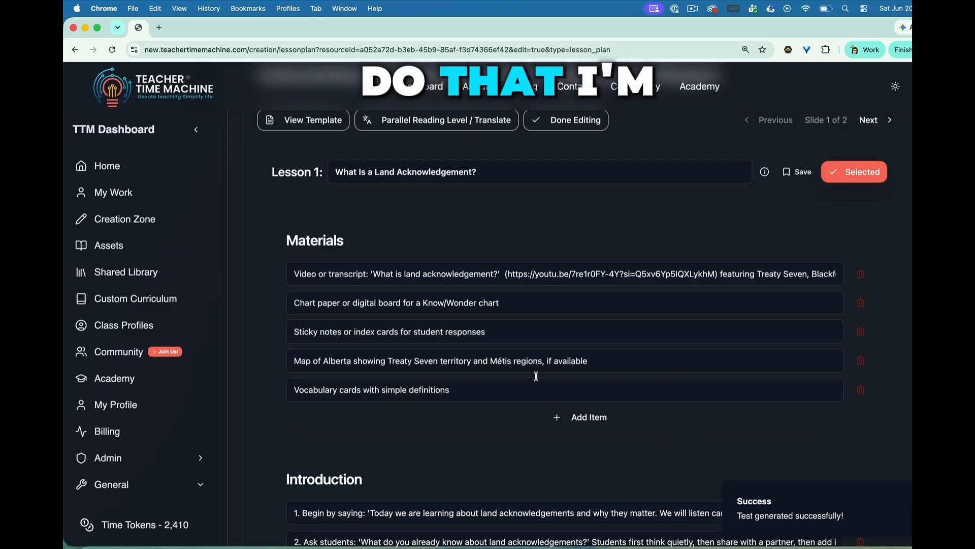
Look over the remaining editable lesson sections, finish editing and generate a presentation from the lesson plan.
{"action": "scroll", "coordinate": [554, 422], "scroll_direction": "down", "scroll_amount": 5}
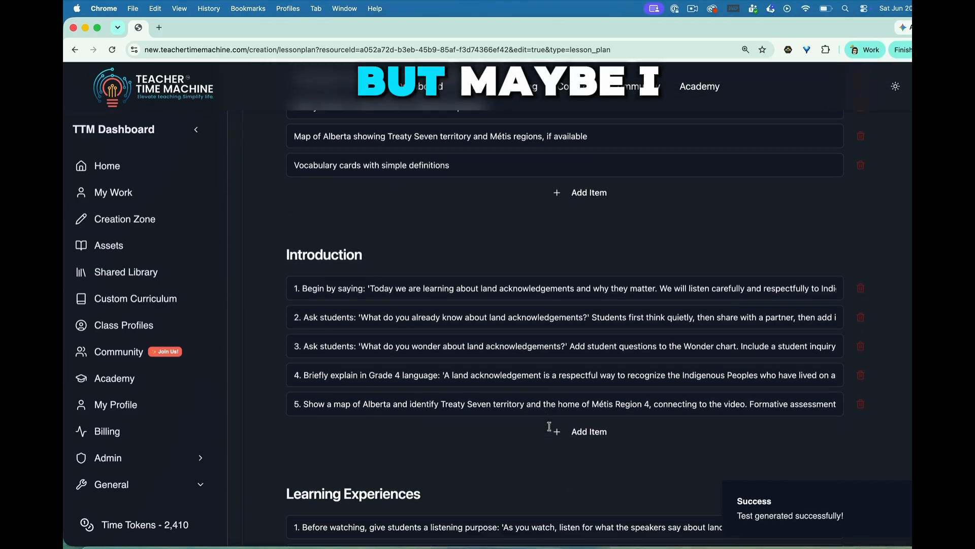
{"action": "scroll", "coordinate": [736, 394], "scroll_direction": "down", "scroll_amount": 8}
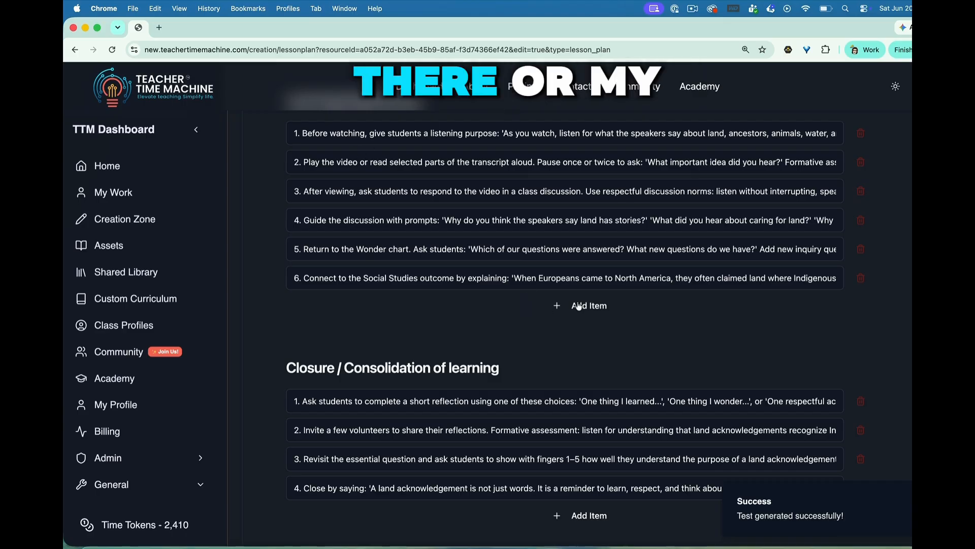
{"action": "scroll", "coordinate": [580, 306], "scroll_direction": "up", "scroll_amount": 2}
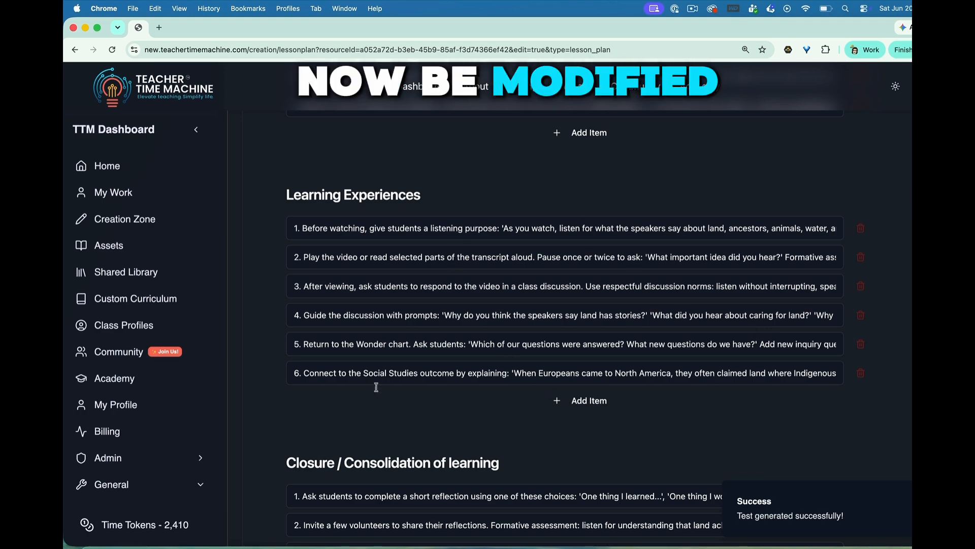
{"action": "scroll", "coordinate": [579, 403], "scroll_direction": "down", "scroll_amount": 5}
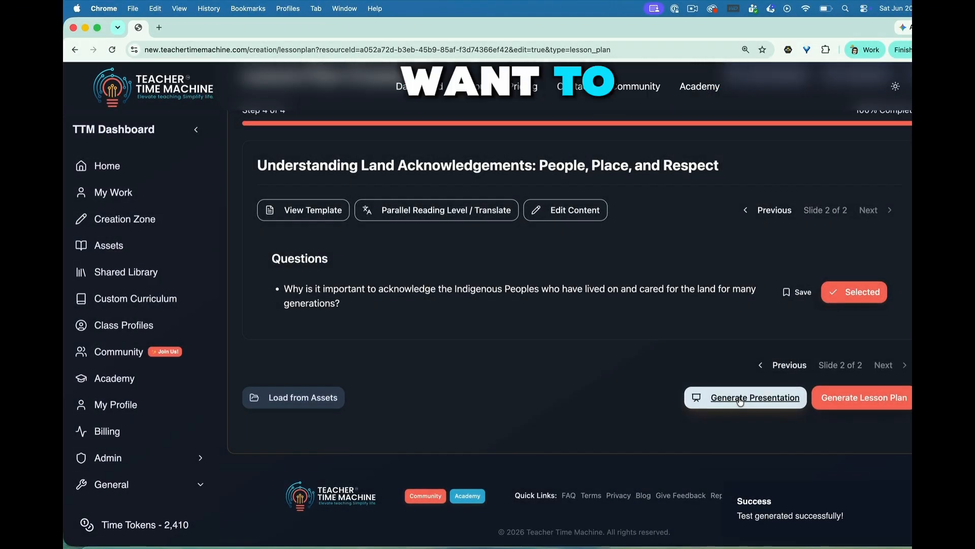
{"action": "left_click", "coordinate": [740, 398]}
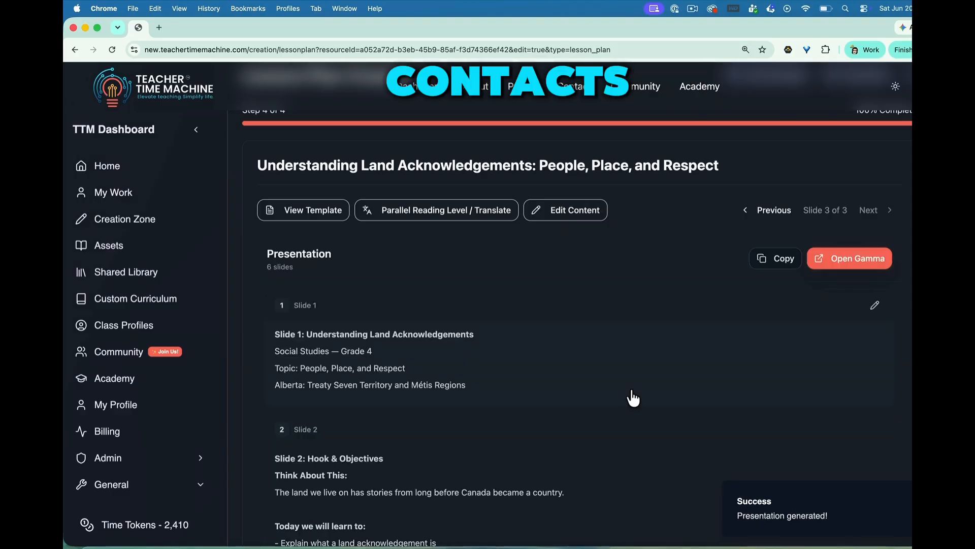
Examine the content of the generated presentation from the title slide through the closing reflection.
{"action": "scroll", "coordinate": [634, 398], "scroll_direction": "down", "scroll_amount": 4}
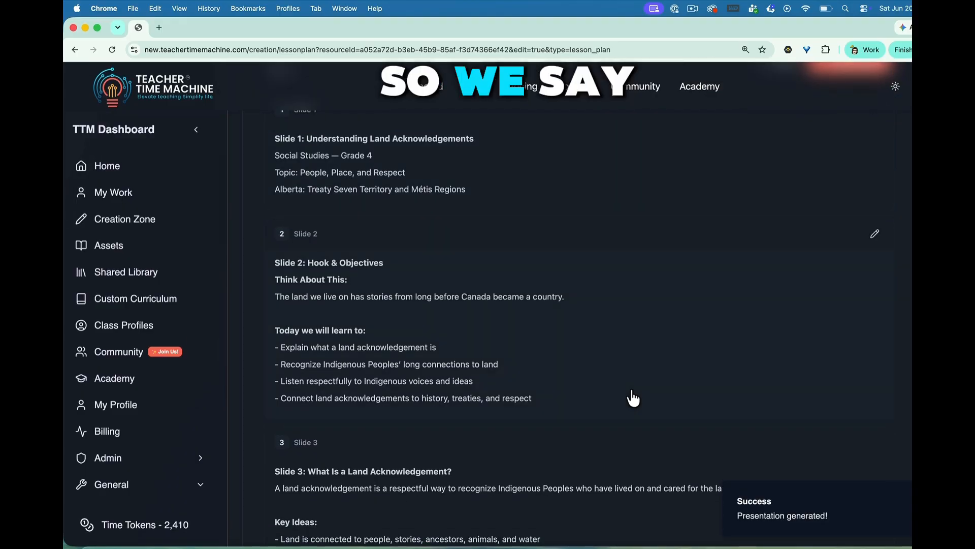
{"action": "scroll", "coordinate": [634, 398], "scroll_direction": "up", "scroll_amount": 3}
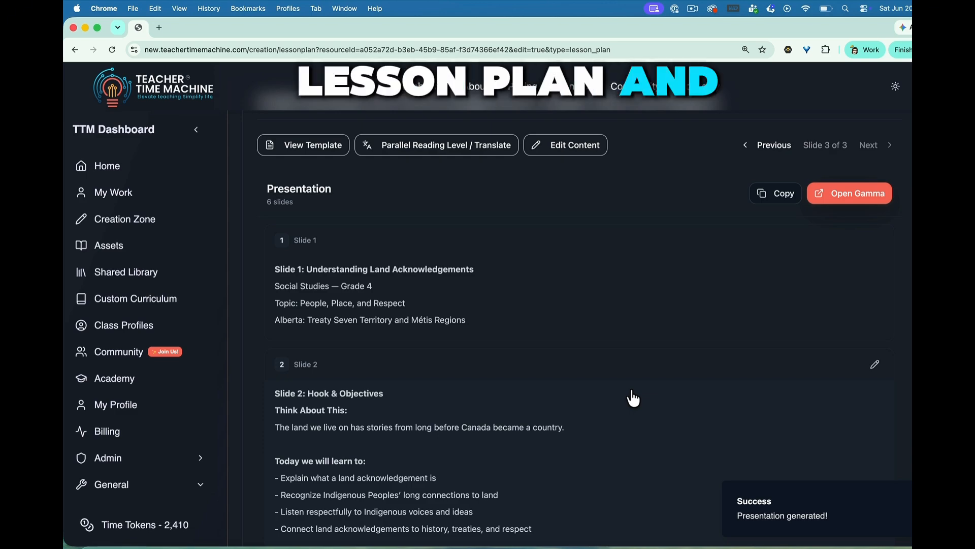
{"action": "scroll", "coordinate": [634, 398], "scroll_direction": "down", "scroll_amount": 8}
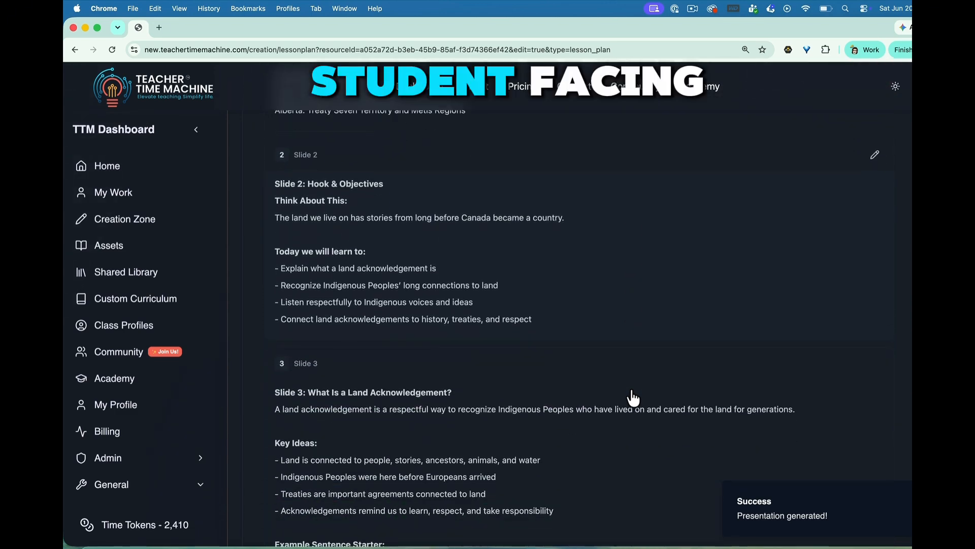
{"action": "scroll", "coordinate": [633, 399], "scroll_direction": "down", "scroll_amount": 17}
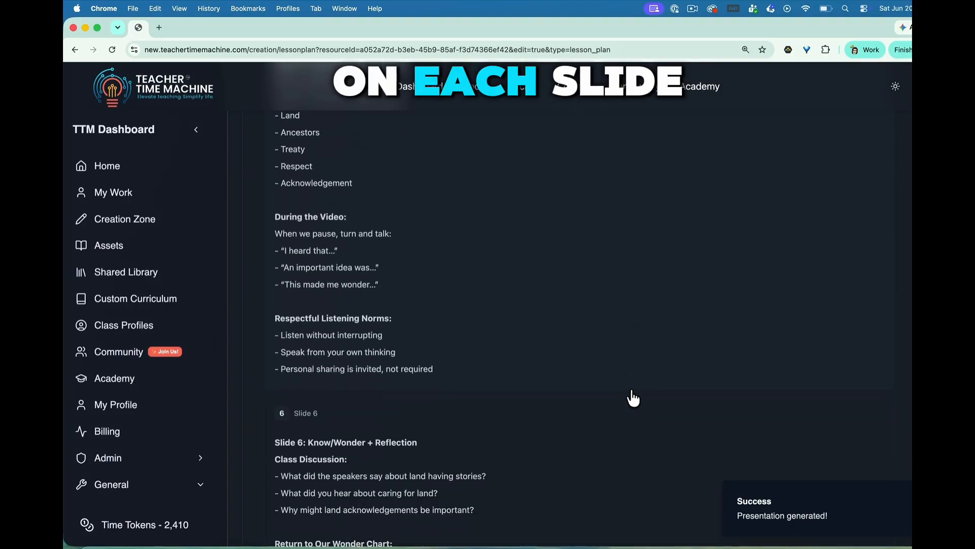
{"action": "scroll", "coordinate": [633, 398], "scroll_direction": "down", "scroll_amount": 7}
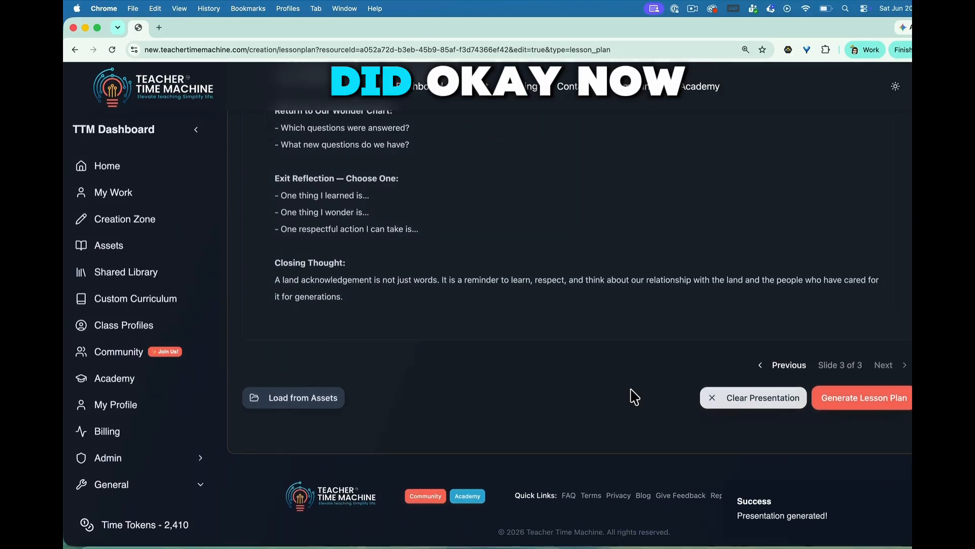
Copy the content of the generated presentation and open Gamma.
{"action": "scroll", "coordinate": [635, 387], "scroll_direction": "up", "scroll_amount": 20}
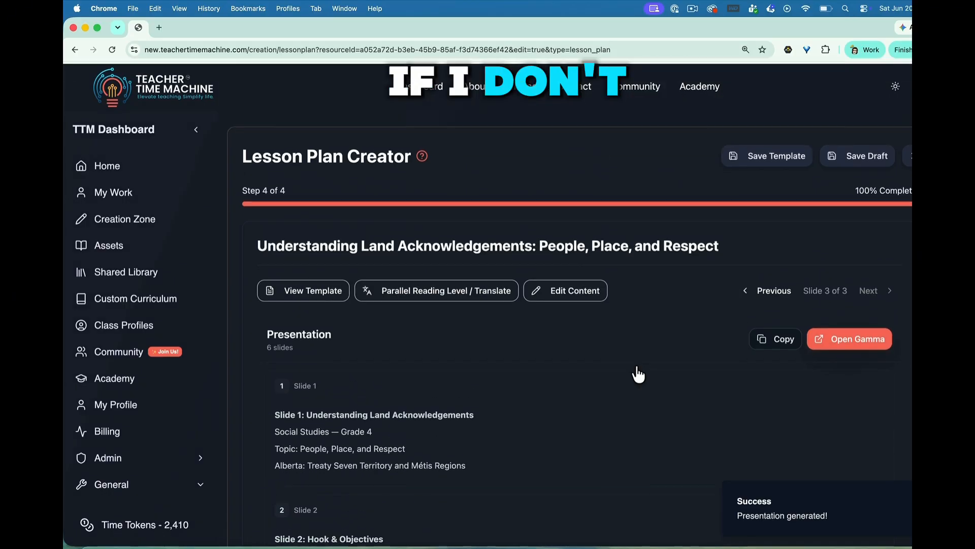
{"action": "left_click", "coordinate": [780, 337]}
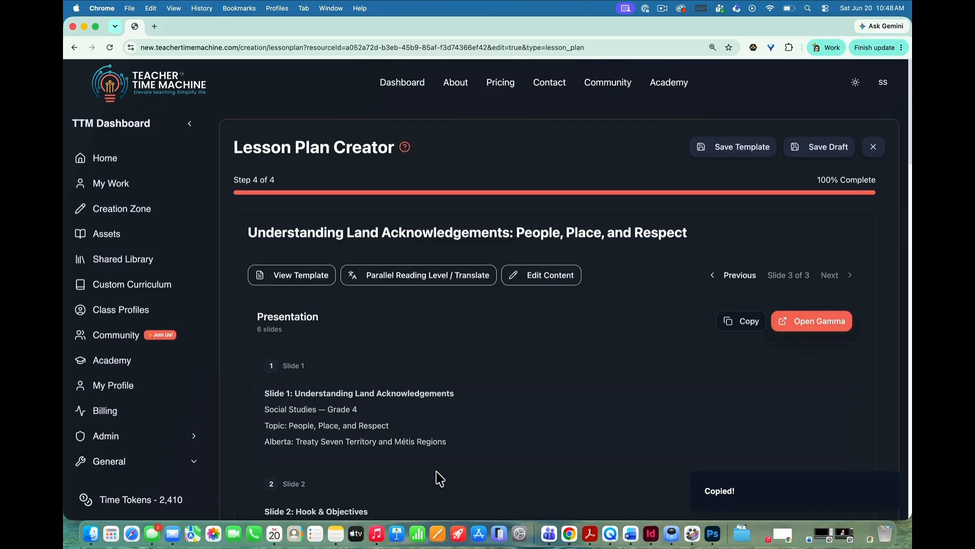
{"action": "scroll", "coordinate": [456, 434], "scroll_direction": "down", "scroll_amount": 7}
{"action": "scroll", "coordinate": [497, 354], "scroll_direction": "up", "scroll_amount": 10}
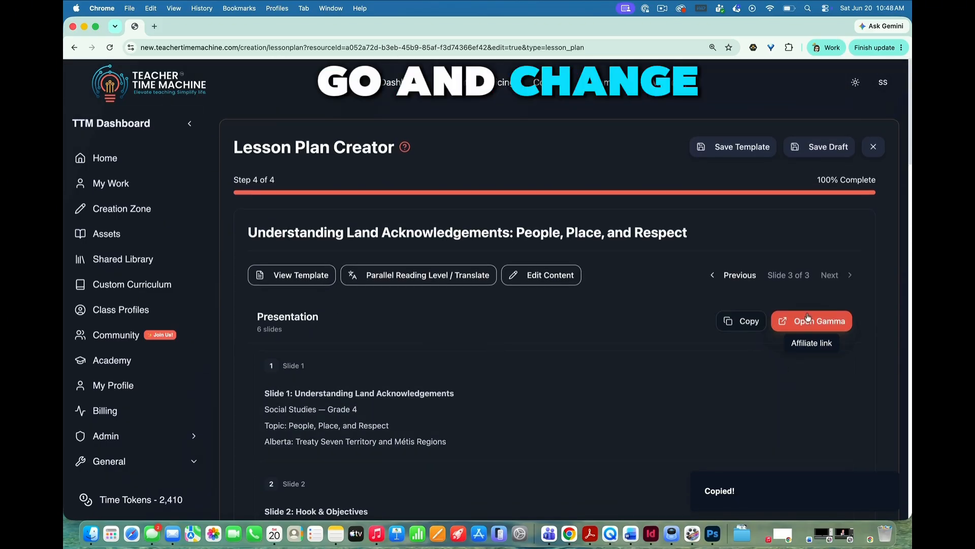
{"action": "left_click", "coordinate": [804, 320]}
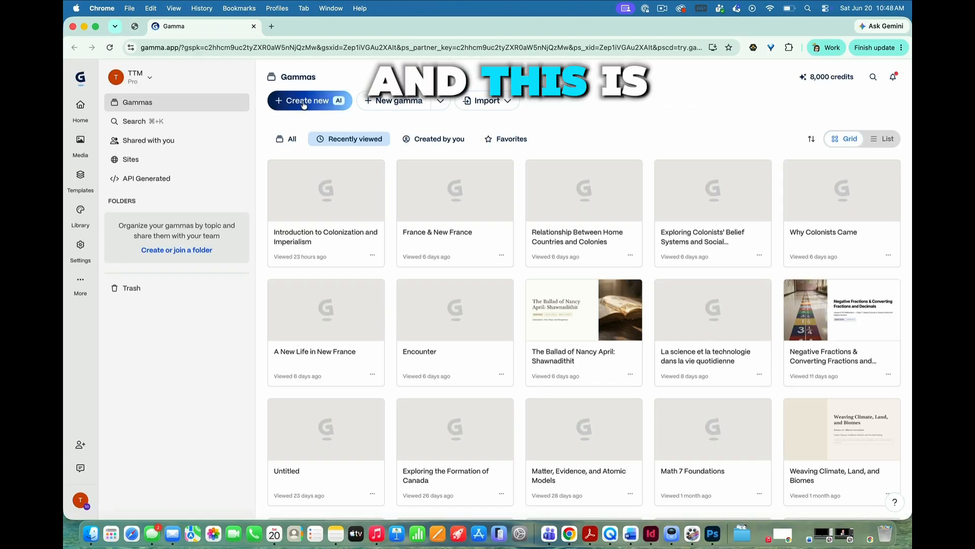
Start a new AI presentation from the pasted slide text, choose Generate from notes or an outline, and continue to the prompt editor.
{"action": "left_click", "coordinate": [301, 100]}
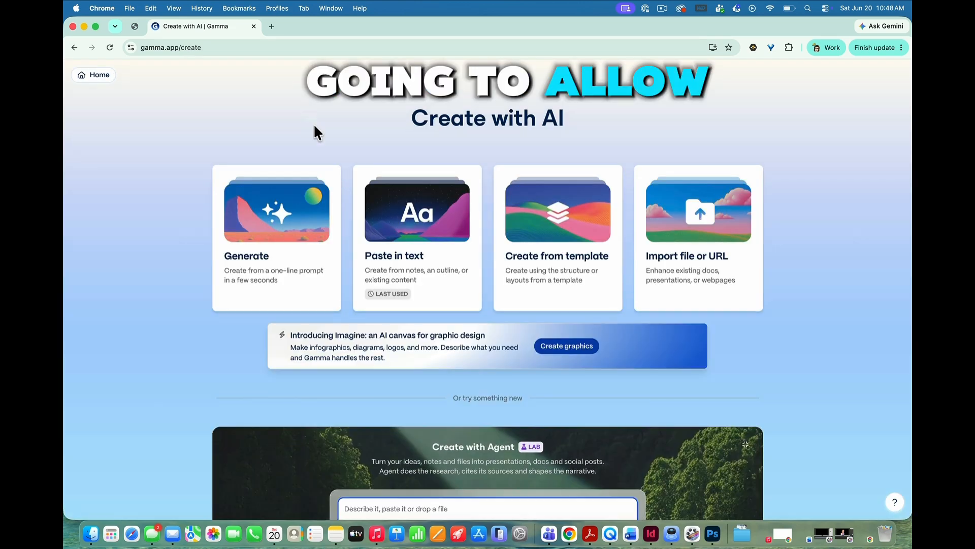
{"action": "left_click", "coordinate": [415, 253]}
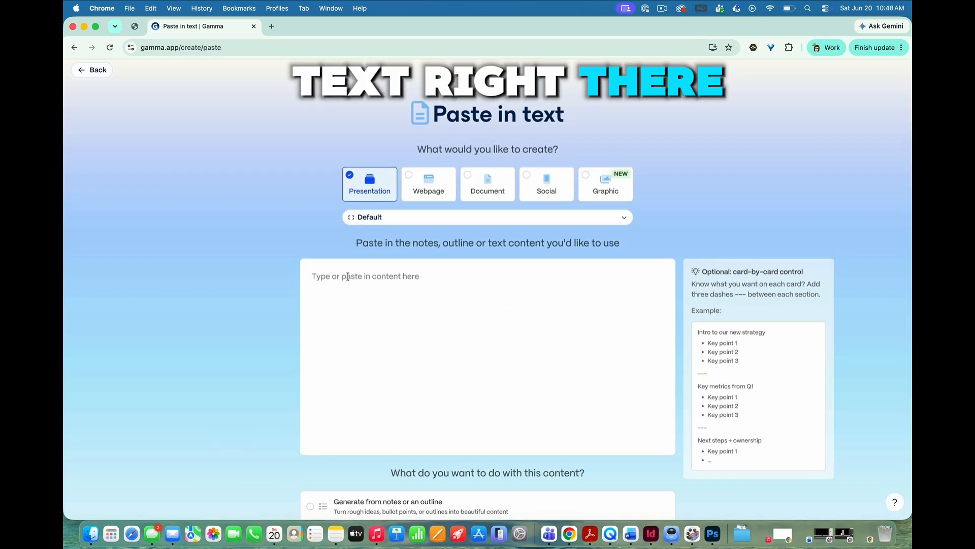
{"action": "key", "text": "super+v"}
{"action": "scroll", "coordinate": [492, 430], "scroll_direction": "down", "scroll_amount": 5}
{"action": "scroll", "coordinate": [492, 429], "scroll_direction": "down", "scroll_amount": 10}
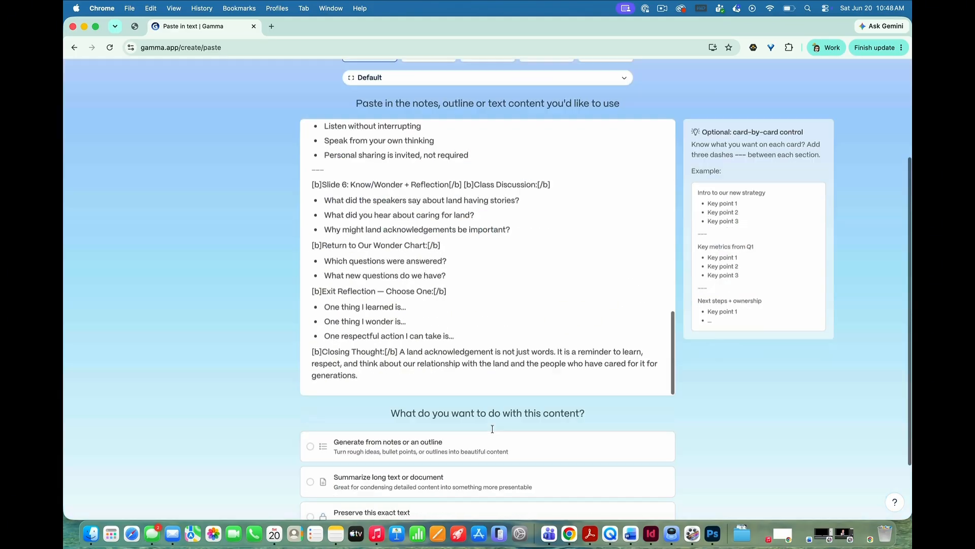
{"action": "left_click", "coordinate": [318, 367]}
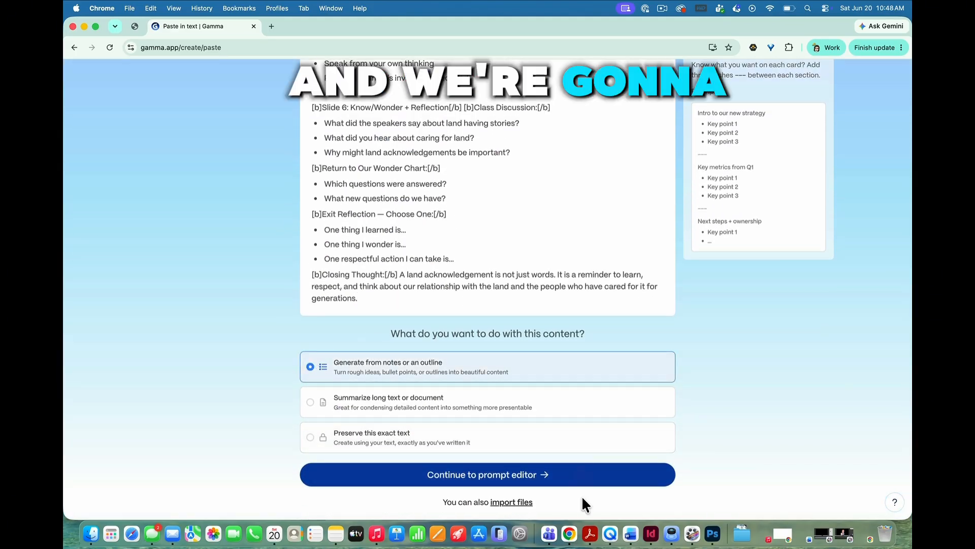
{"action": "left_click", "coordinate": [485, 476]}
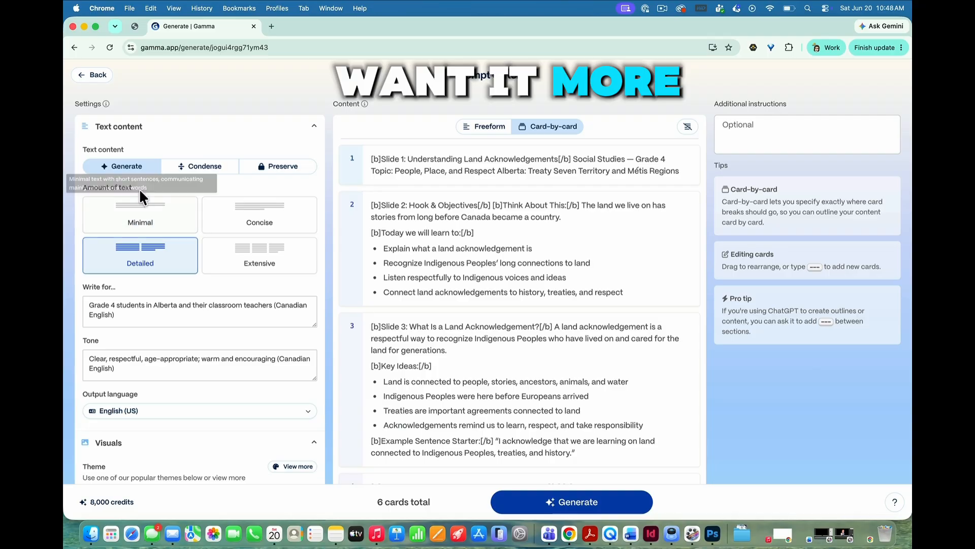
Set the amount of text per card to Minimal and look over the text and visual settings.
{"action": "left_click", "coordinate": [148, 214]}
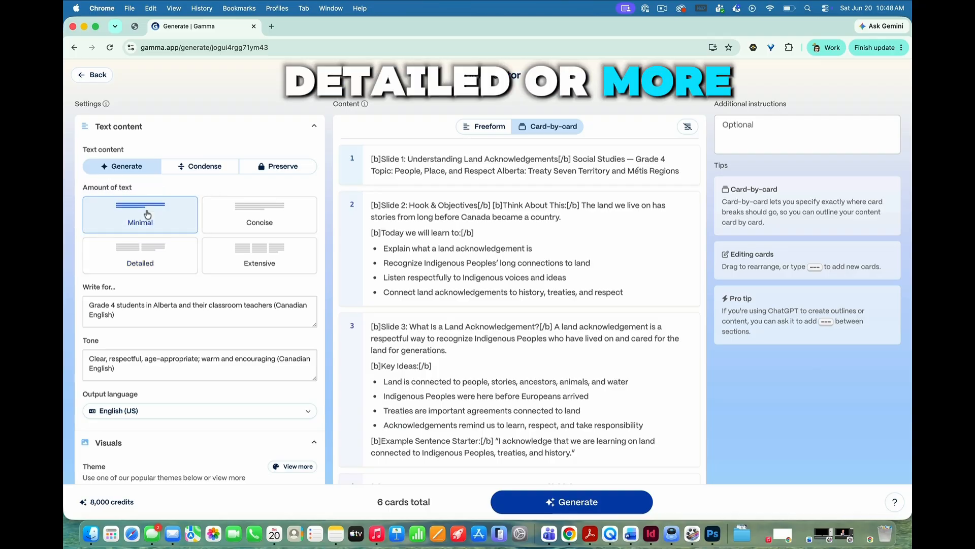
{"action": "scroll", "coordinate": [223, 340], "scroll_direction": "down", "scroll_amount": 7}
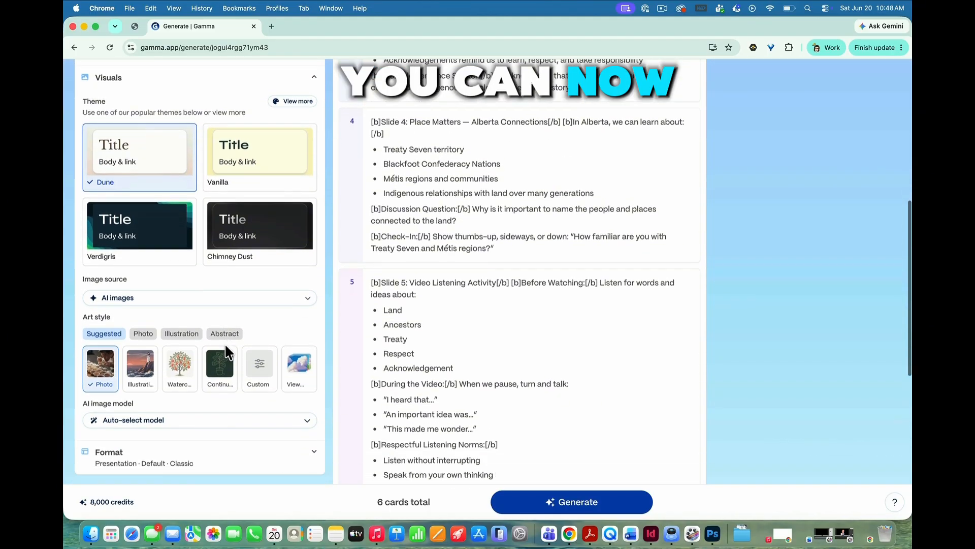
{"action": "scroll", "coordinate": [224, 343], "scroll_direction": "up", "scroll_amount": 7}
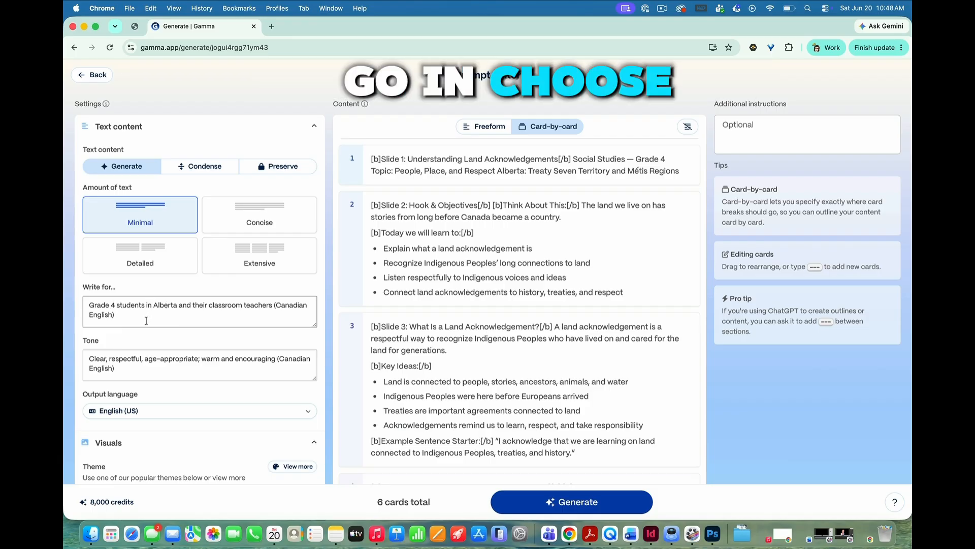
Apply the Bubble Gum theme from the full theme collection and generate the Gamma presentation.
{"action": "scroll", "coordinate": [167, 350], "scroll_direction": "down", "scroll_amount": 5}
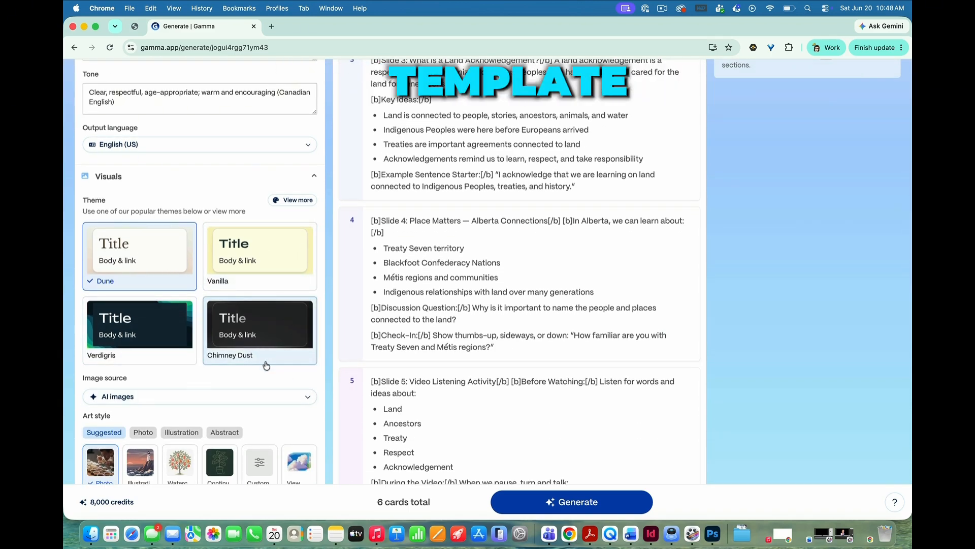
{"action": "left_click", "coordinate": [294, 199]}
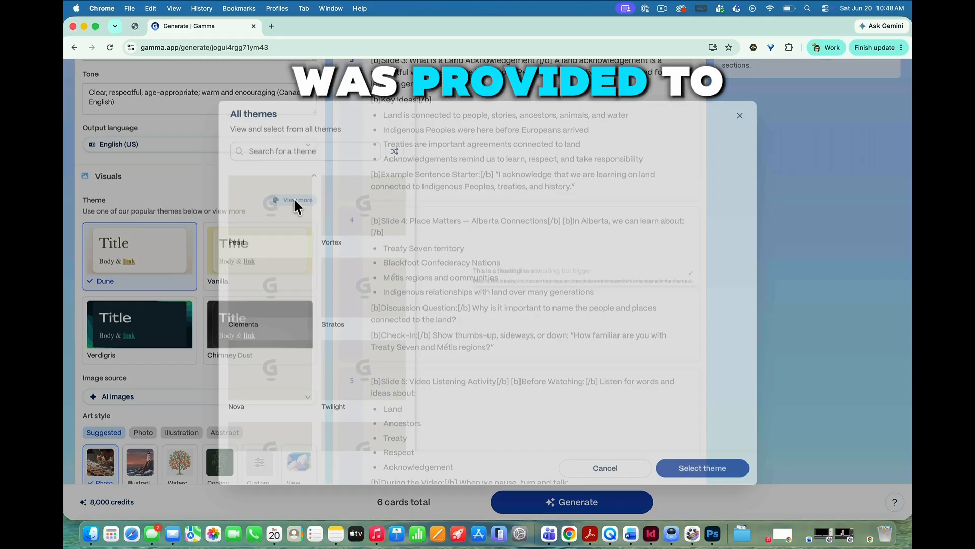
{"action": "scroll", "coordinate": [354, 391], "scroll_direction": "down", "scroll_amount": 4}
{"action": "scroll", "coordinate": [355, 387], "scroll_direction": "down", "scroll_amount": 5}
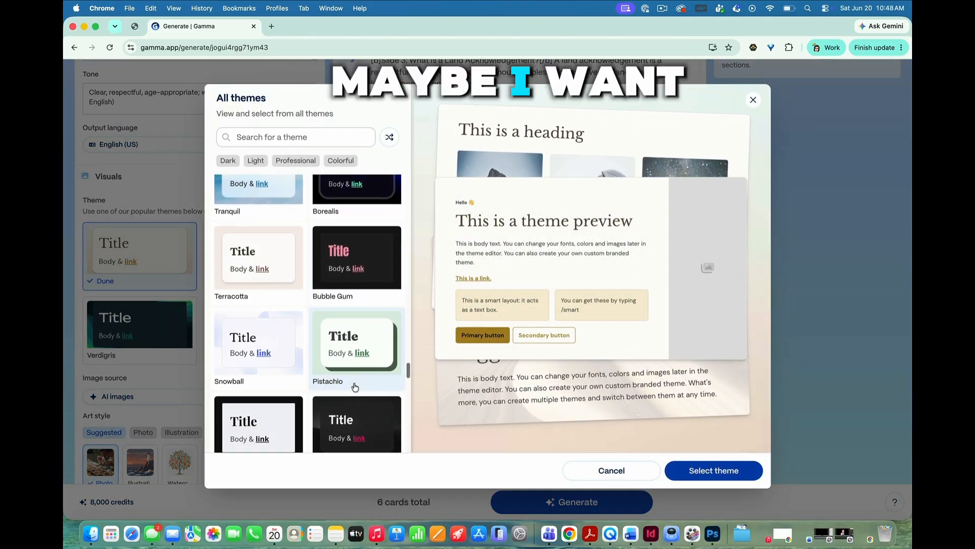
{"action": "left_click", "coordinate": [385, 305]}
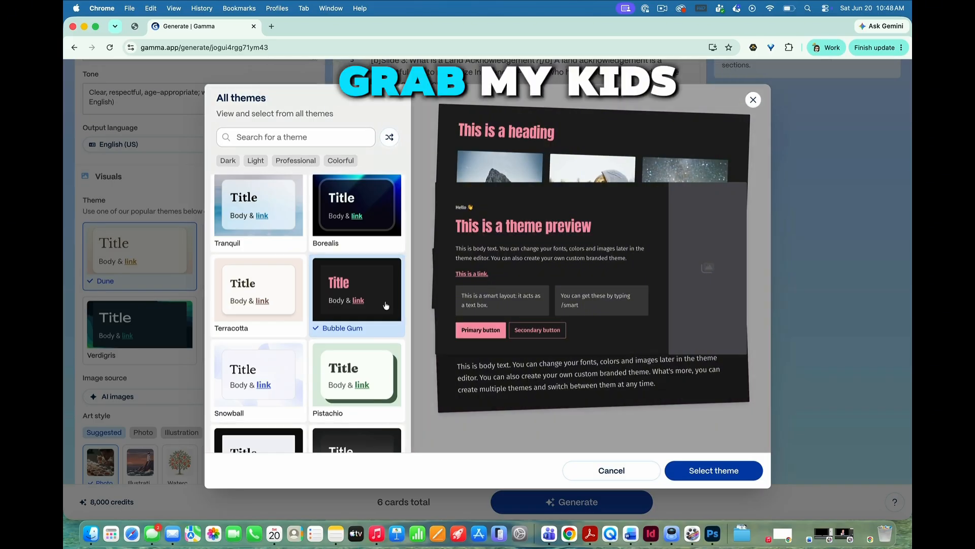
{"action": "left_click", "coordinate": [713, 471]}
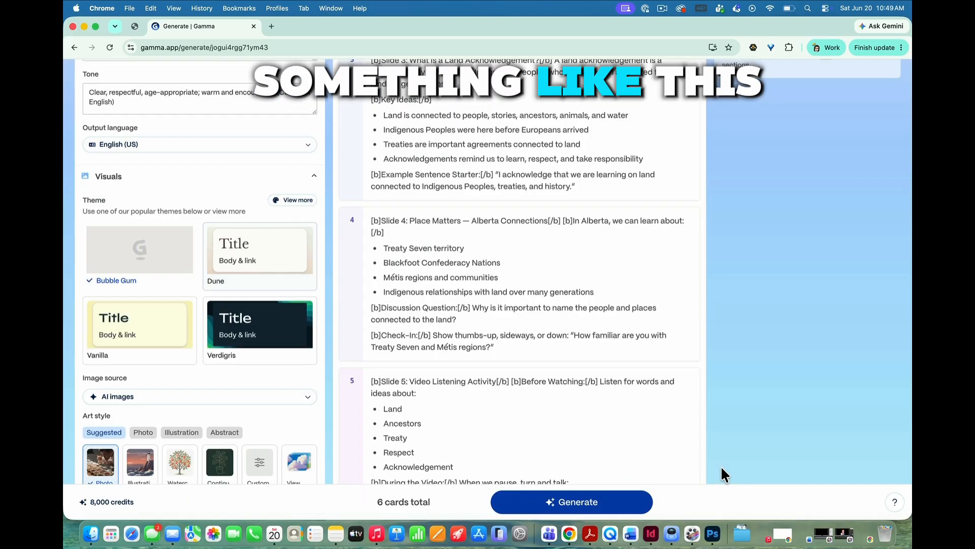
{"action": "left_click", "coordinate": [564, 499]}
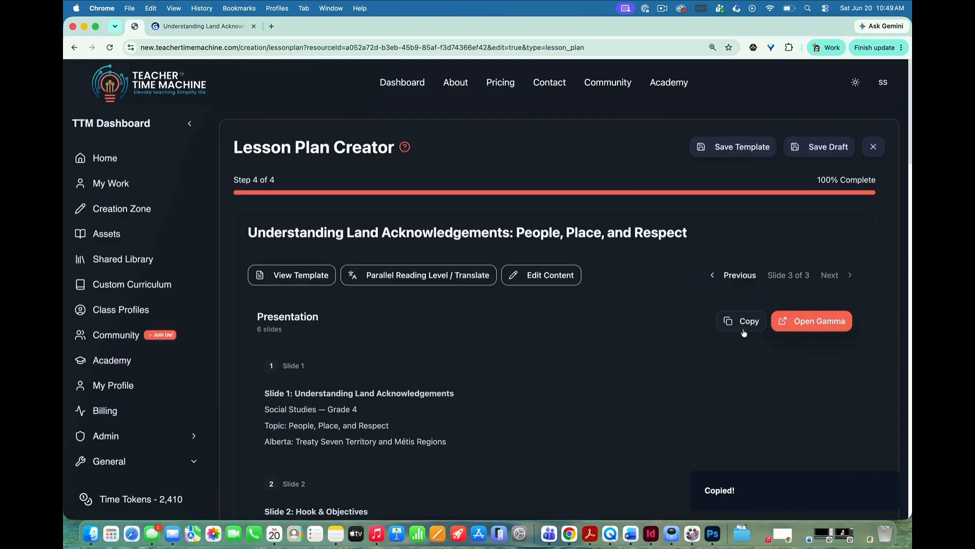
Open NotebookLM in a new browser tab and create a new notebook.
{"action": "left_click", "coordinate": [272, 26]}
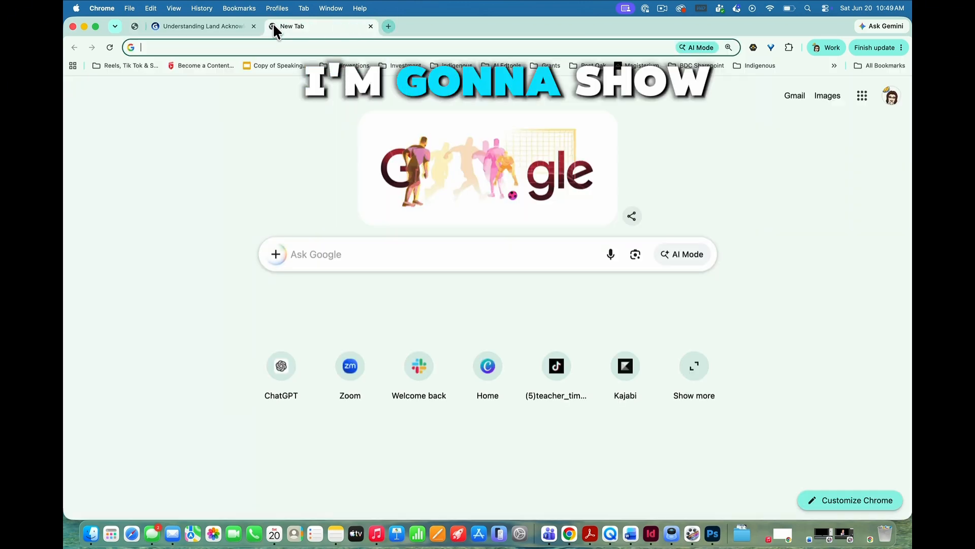
{"action": "left_click", "coordinate": [862, 95]}
{"action": "scroll", "coordinate": [767, 356], "scroll_direction": "down", "scroll_amount": 10}
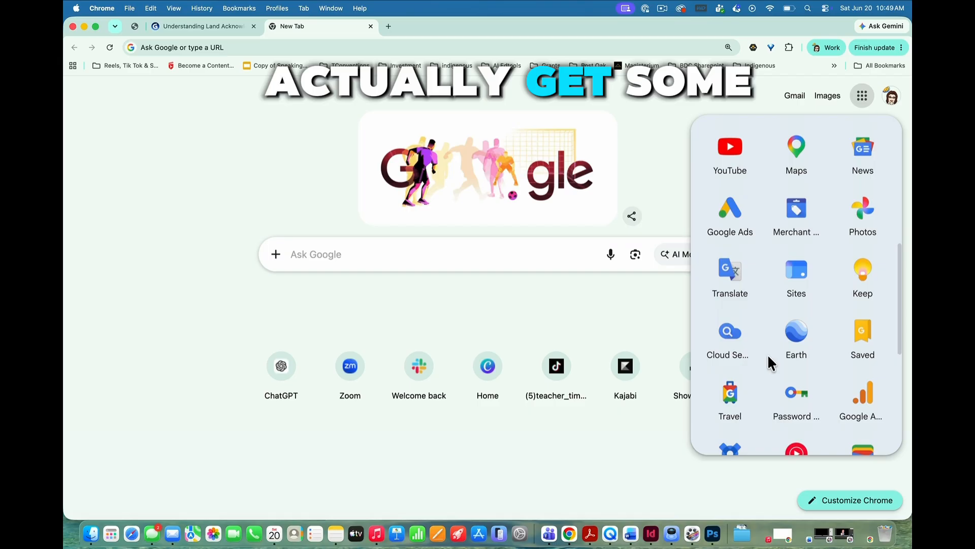
{"action": "scroll", "coordinate": [767, 354], "scroll_direction": "down", "scroll_amount": 4}
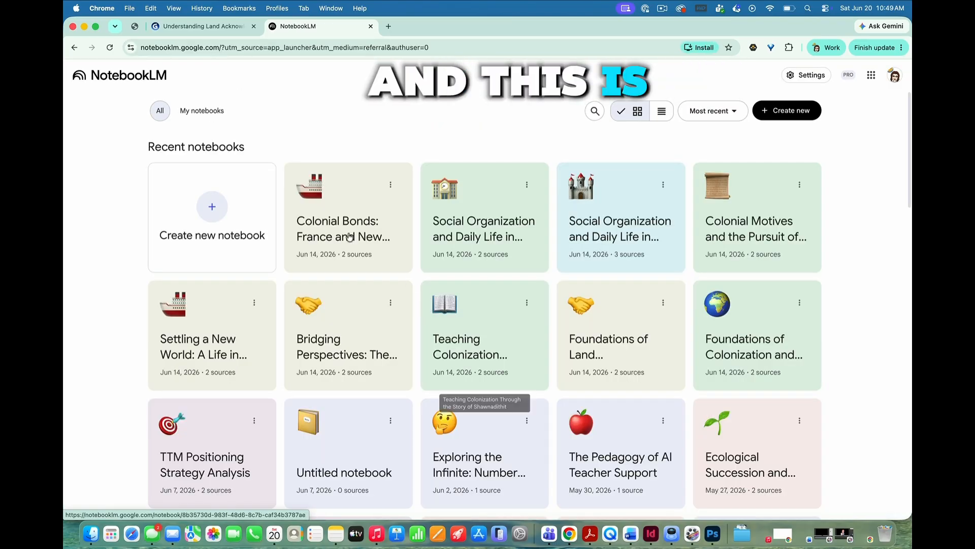
{"action": "left_click", "coordinate": [212, 206]}
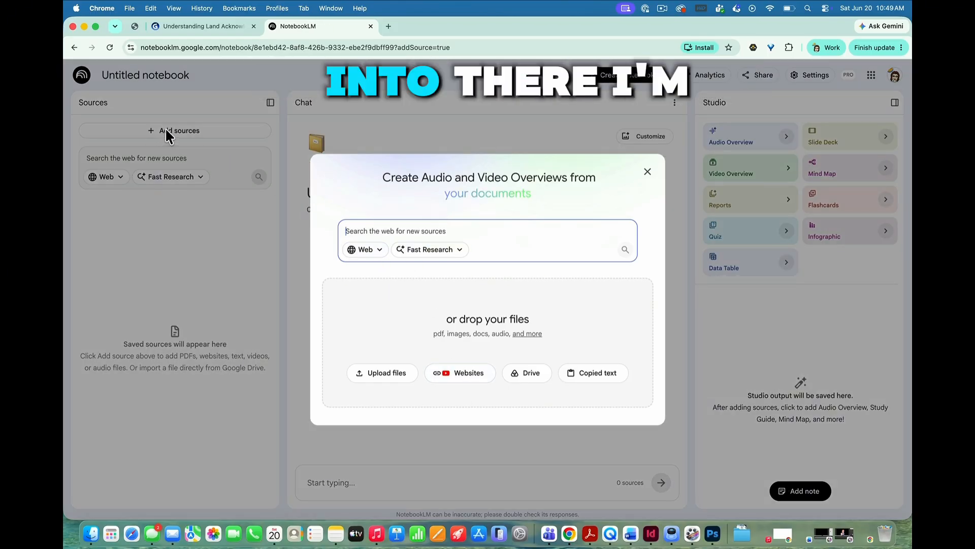
Add the copied presentation text as a notebook source and generate a slide deck from it.
{"action": "left_click", "coordinate": [599, 373]}
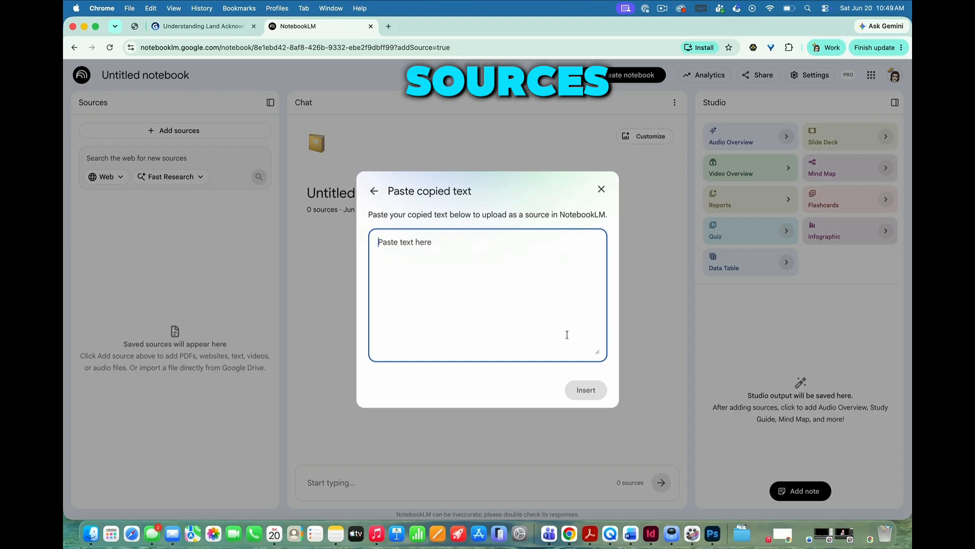
{"action": "key", "text": "super+v"}
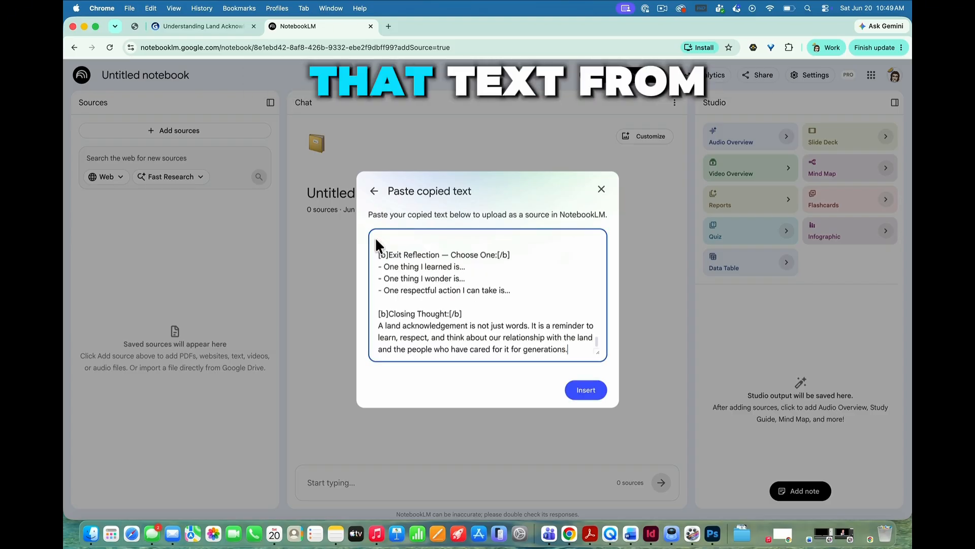
{"action": "left_click", "coordinate": [587, 391]}
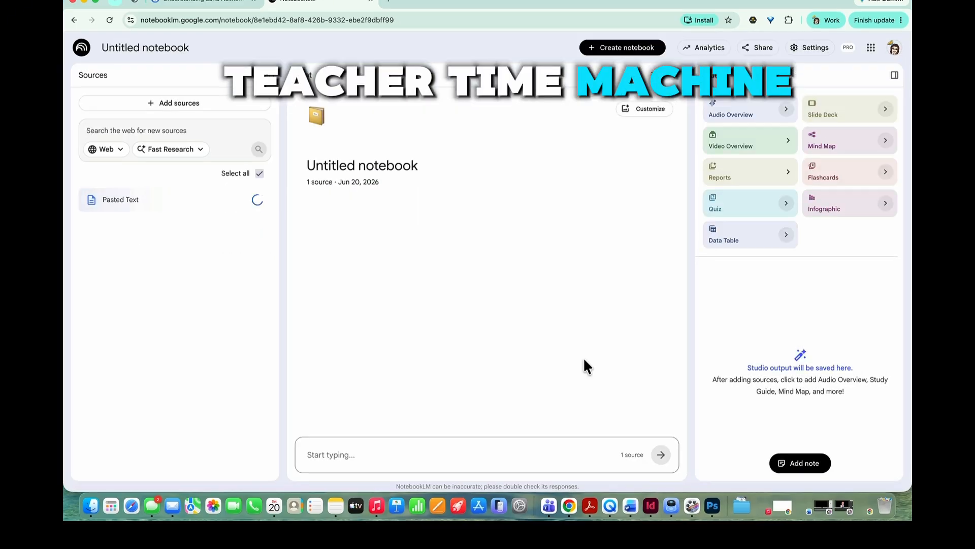
{"action": "left_click", "coordinate": [832, 107]}
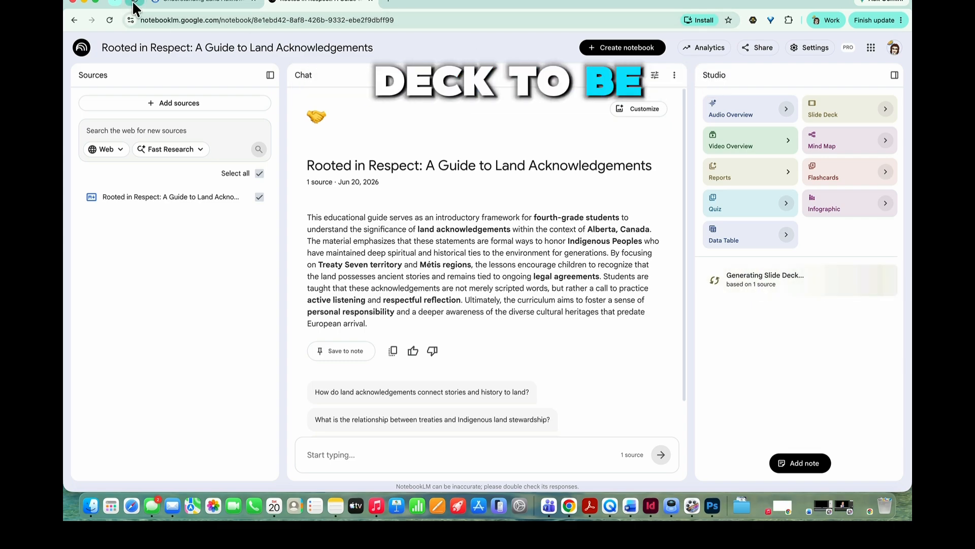
Switch back to Teacher Time Machine, generate the lesson plan file, and go to My Work to find it.
{"action": "left_click", "coordinate": [157, 2]}
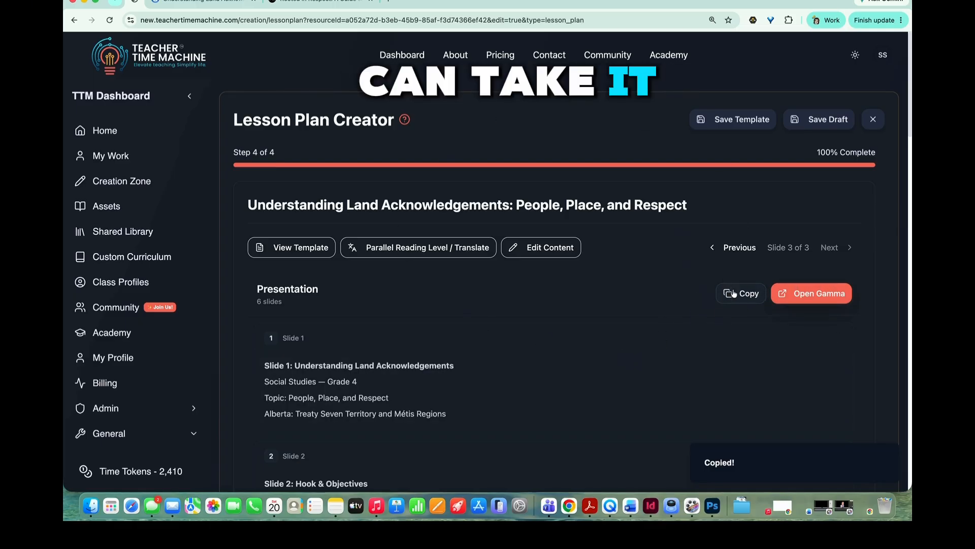
{"action": "scroll", "coordinate": [667, 357], "scroll_direction": "down", "scroll_amount": 5}
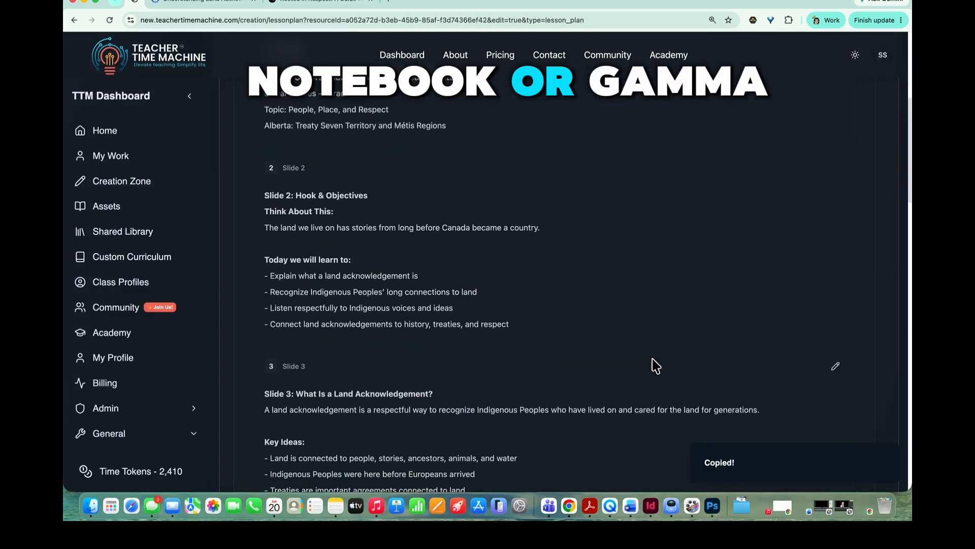
{"action": "scroll", "coordinate": [661, 355], "scroll_direction": "up", "scroll_amount": 5}
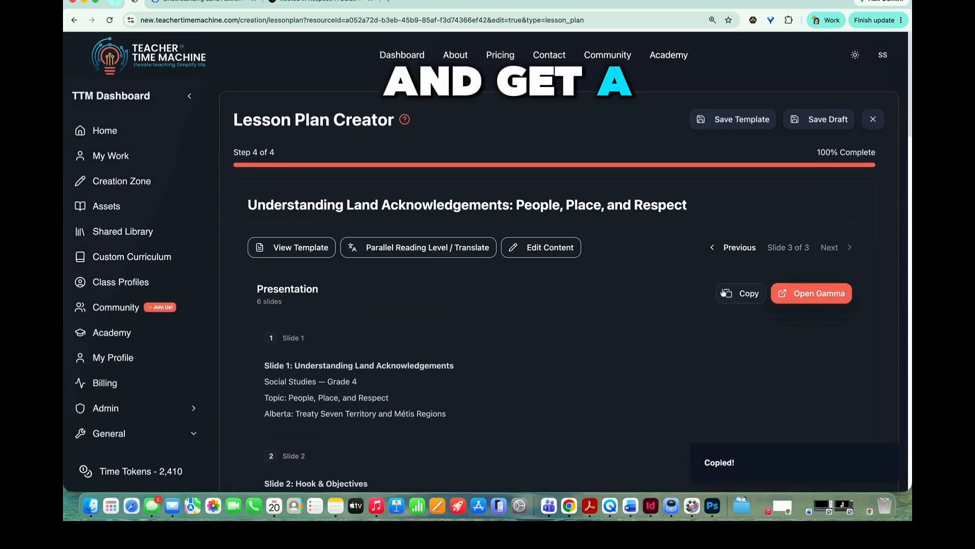
{"action": "left_click", "coordinate": [325, 3]}
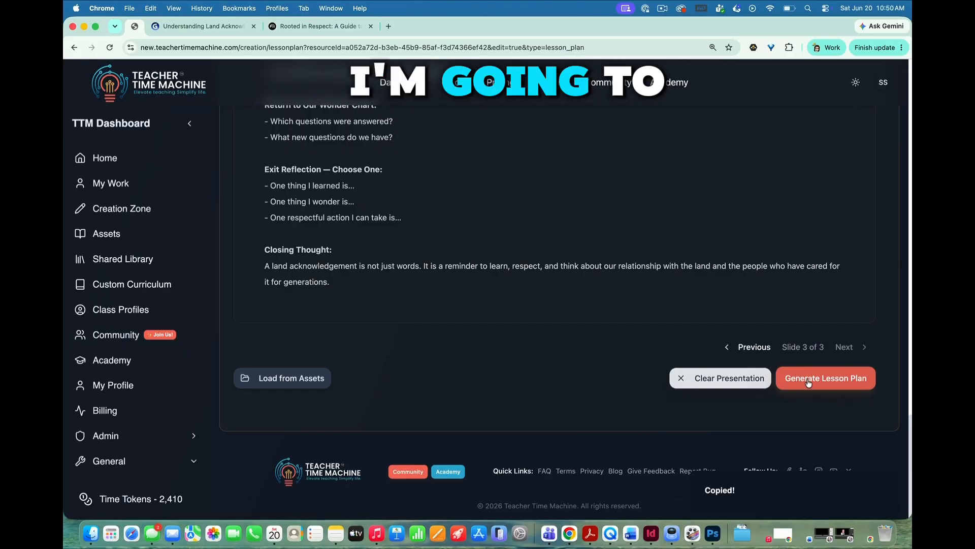
{"action": "left_click", "coordinate": [808, 383]}
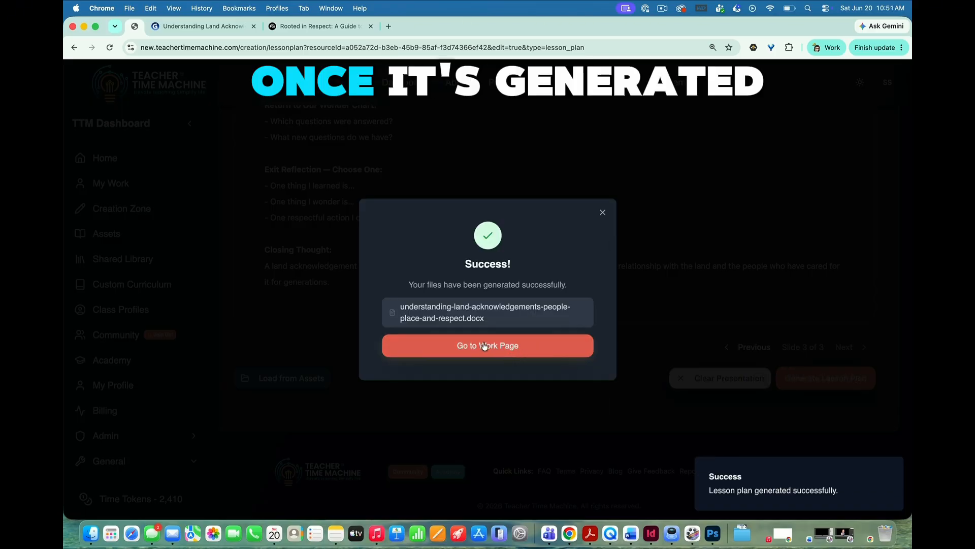
{"action": "left_click", "coordinate": [485, 346]}
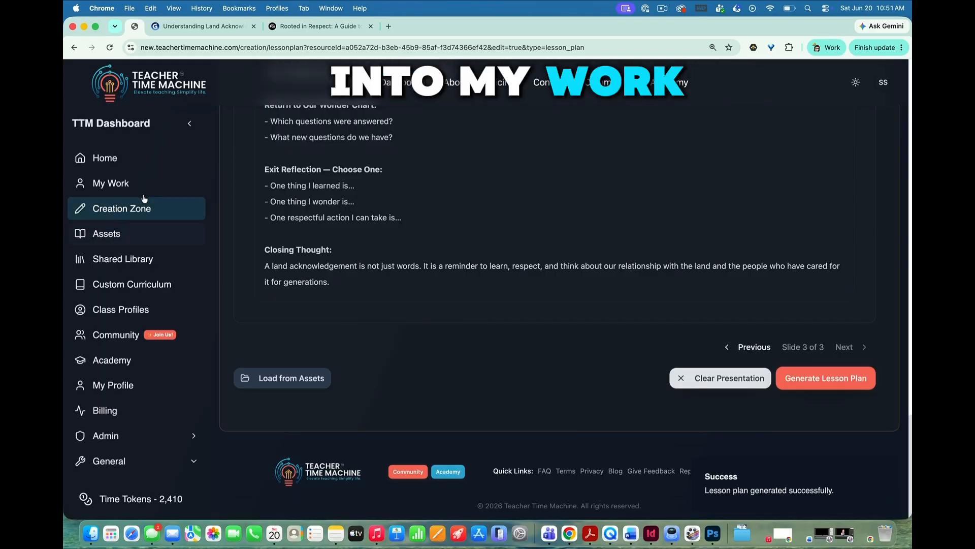
{"action": "left_click", "coordinate": [127, 185]}
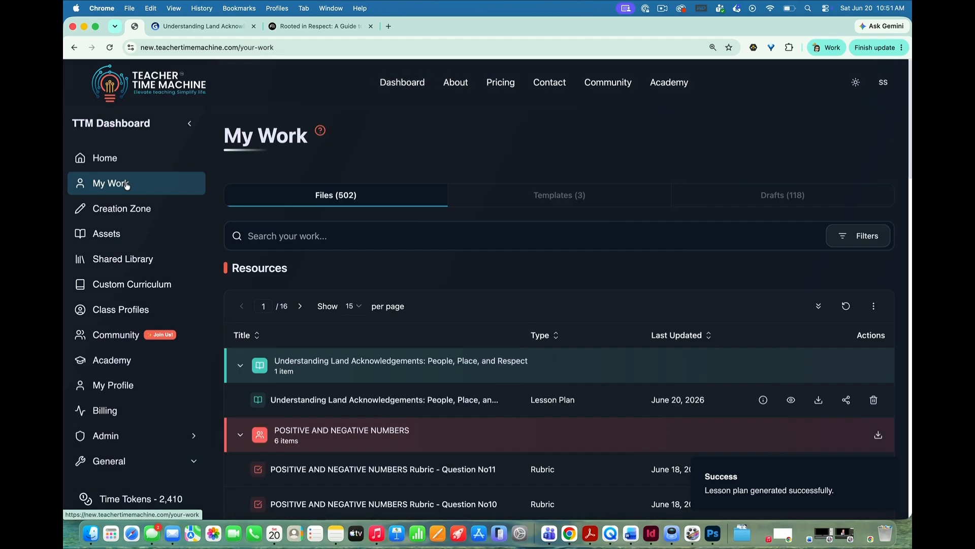